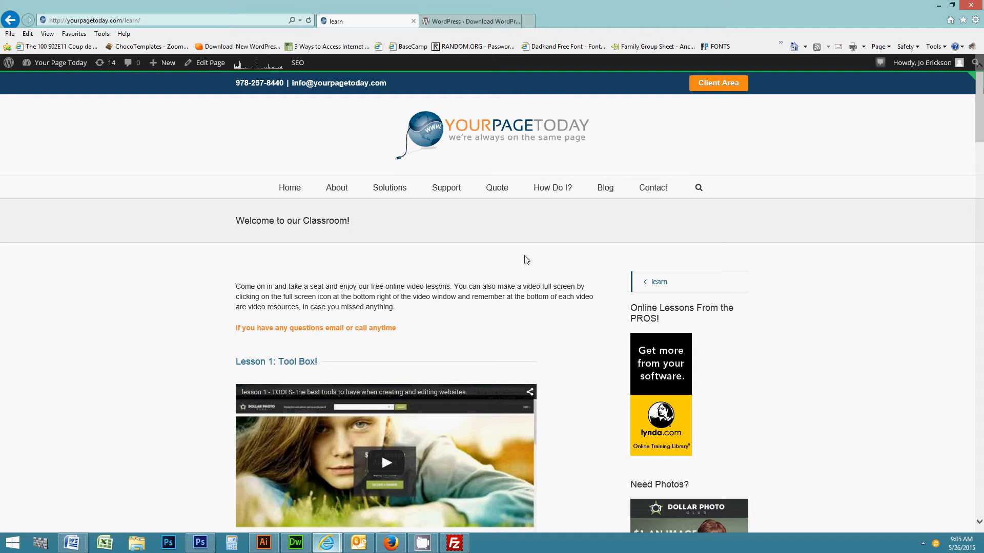
Start saving the WordPress 4.2.2 zip to www\DEMO, then cancel because the zip already exists.
left_click(459, 22)
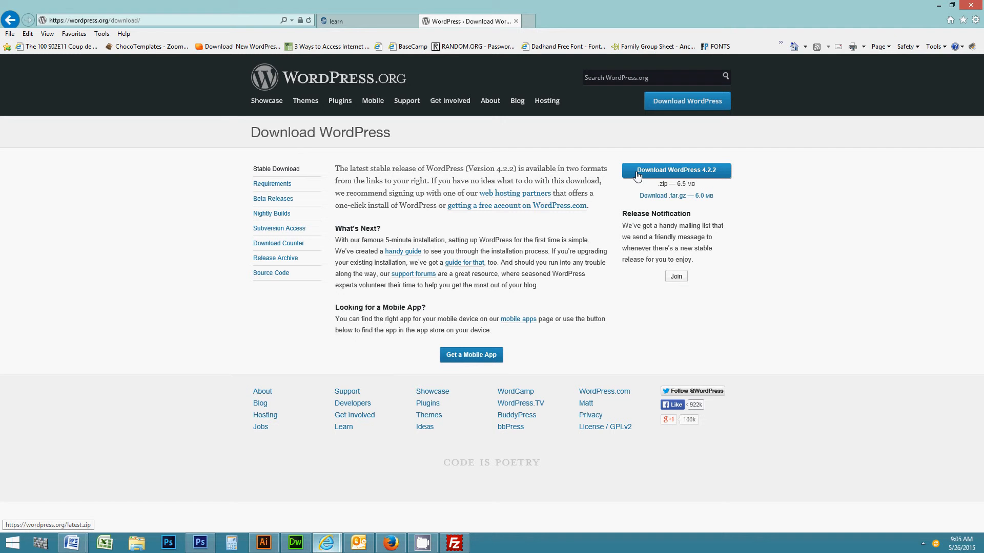
left_click(687, 175)
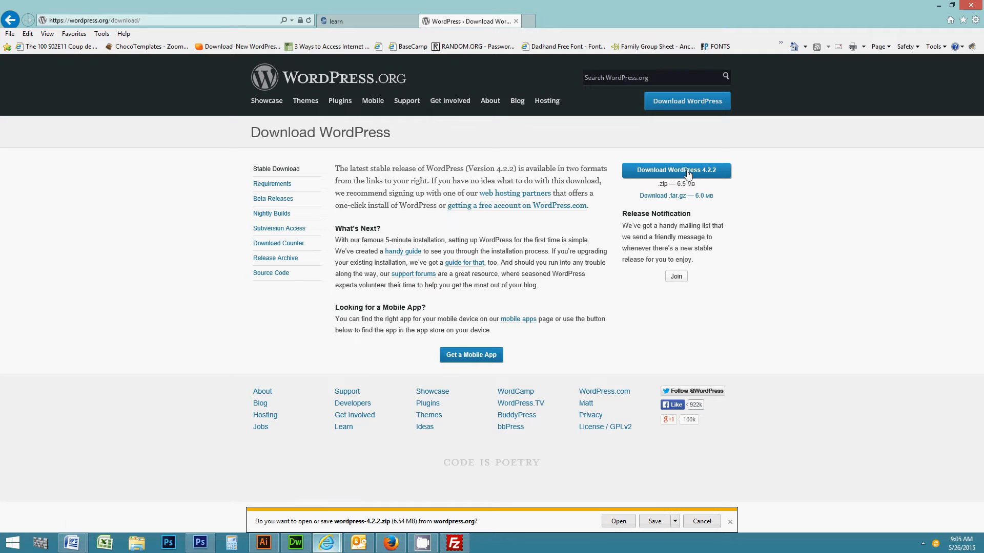
left_click(675, 524)
left_click(706, 510)
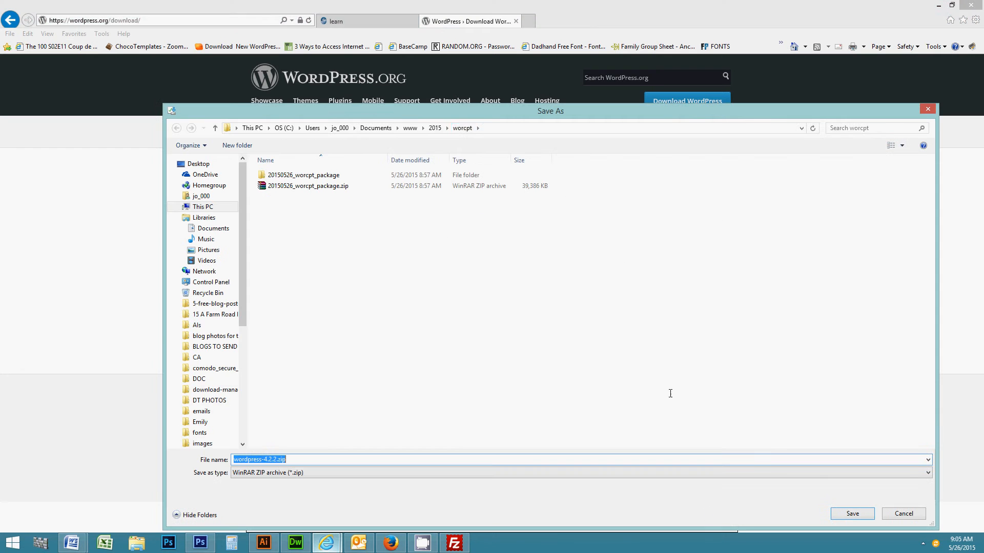
left_click(413, 129)
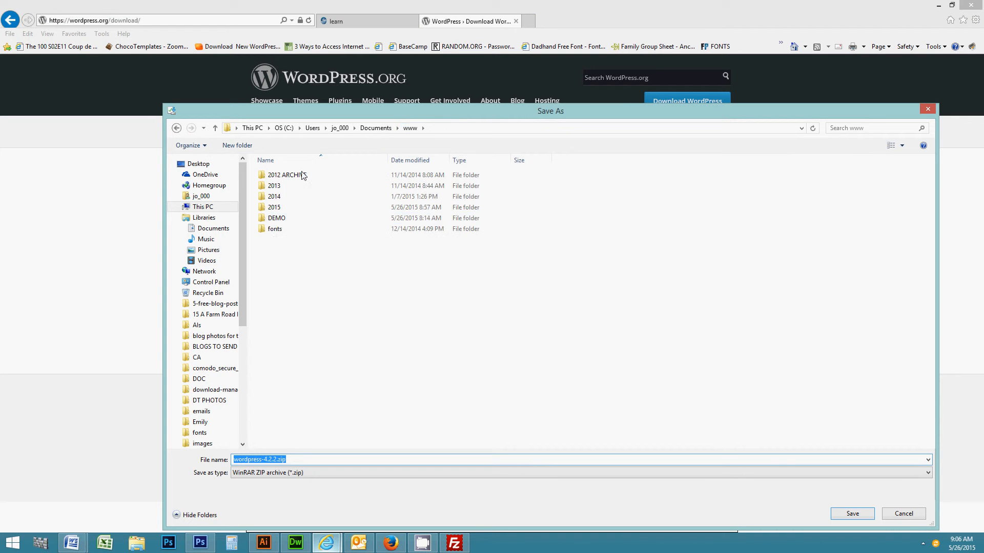
left_click(271, 220)
double_click(271, 224)
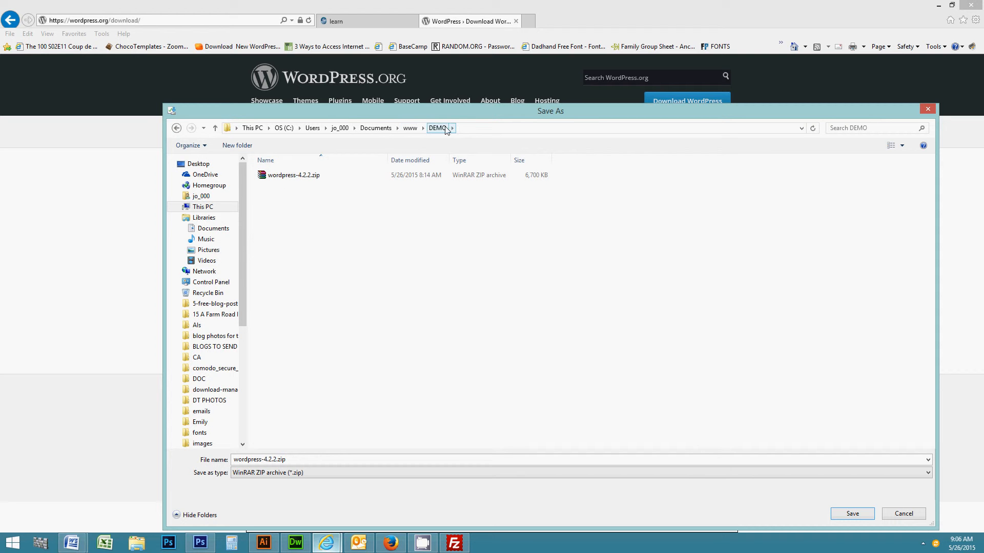
left_click(904, 514)
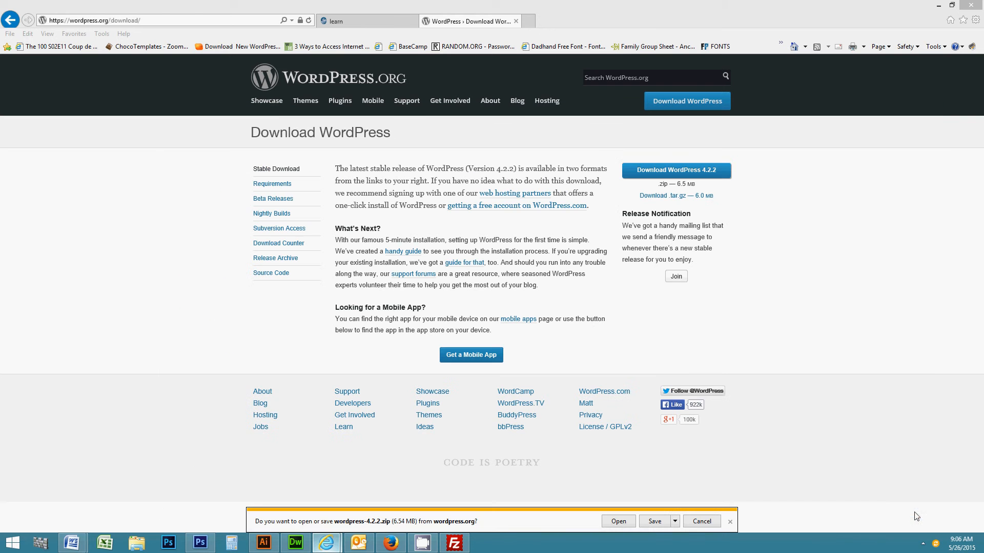
left_click(730, 521)
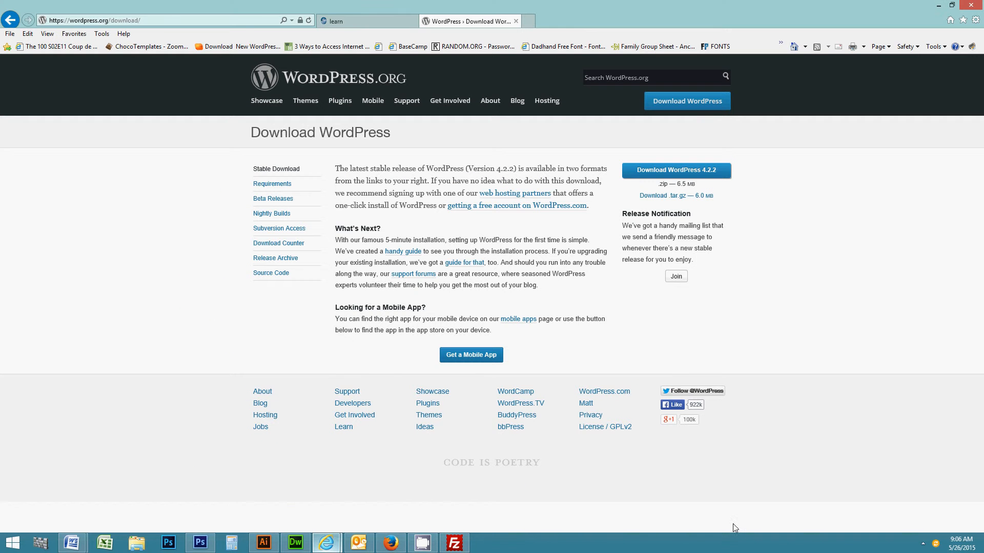
Bring FileZilla forward, check Site Manager, and select wordpress-4.2.2.zip in the local DEMO list.
left_click(455, 543)
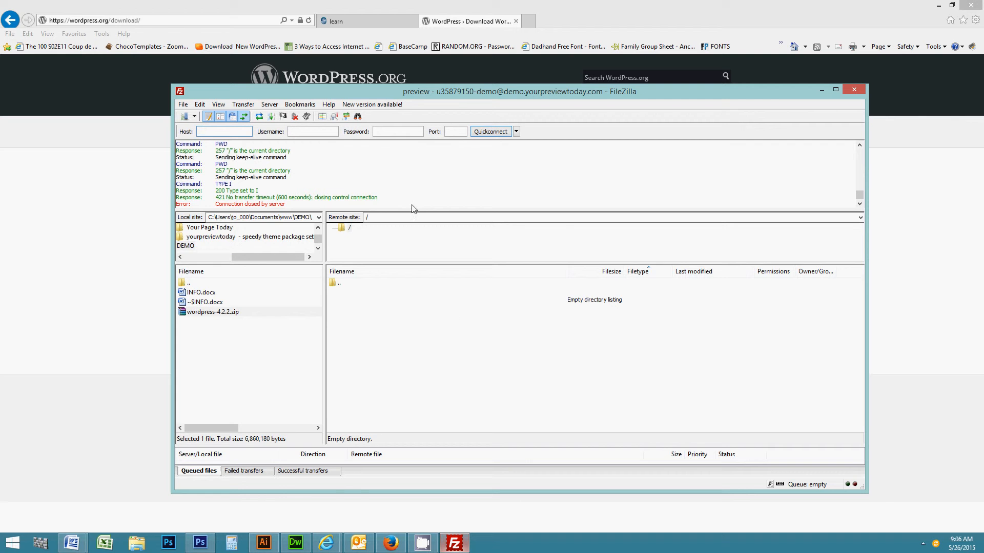
left_click(184, 117)
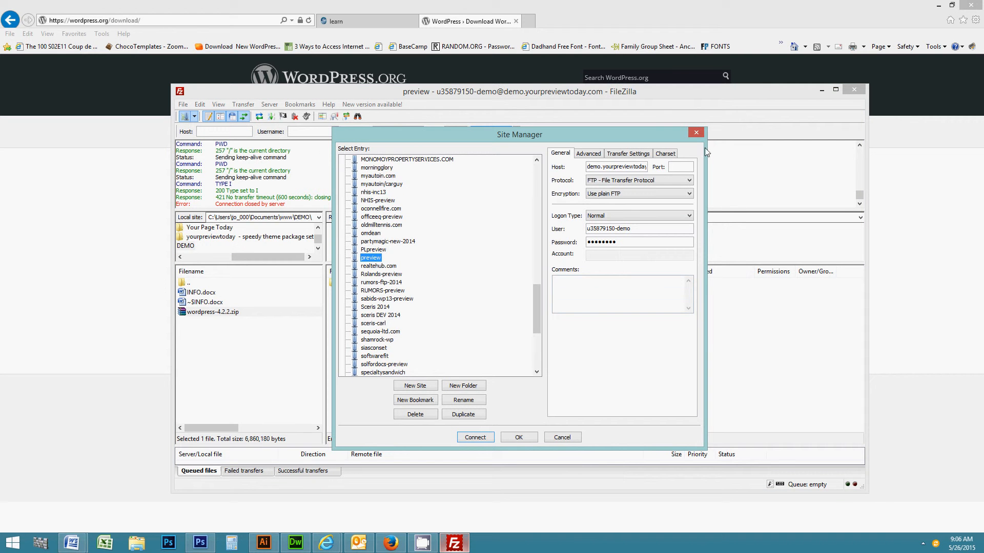
left_click(696, 133)
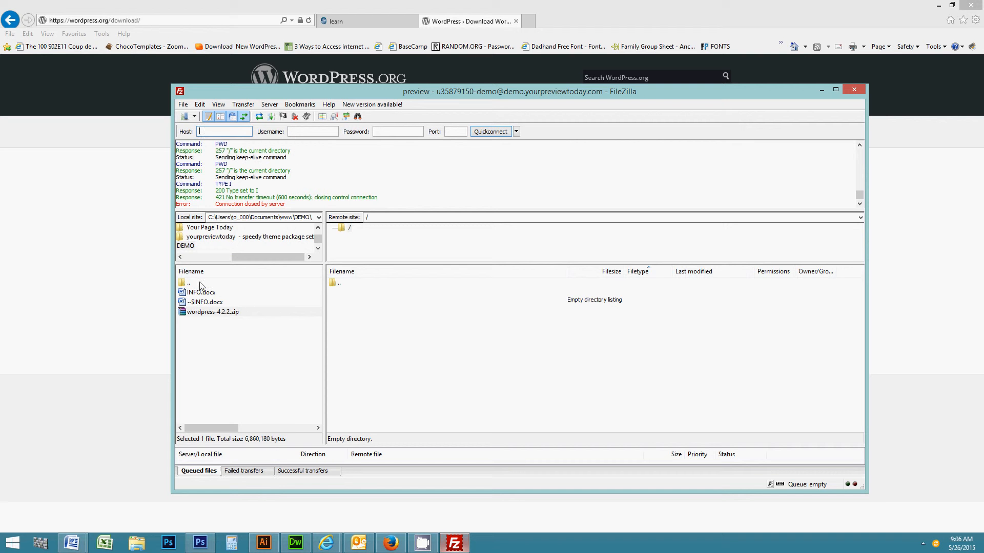
left_click(222, 314)
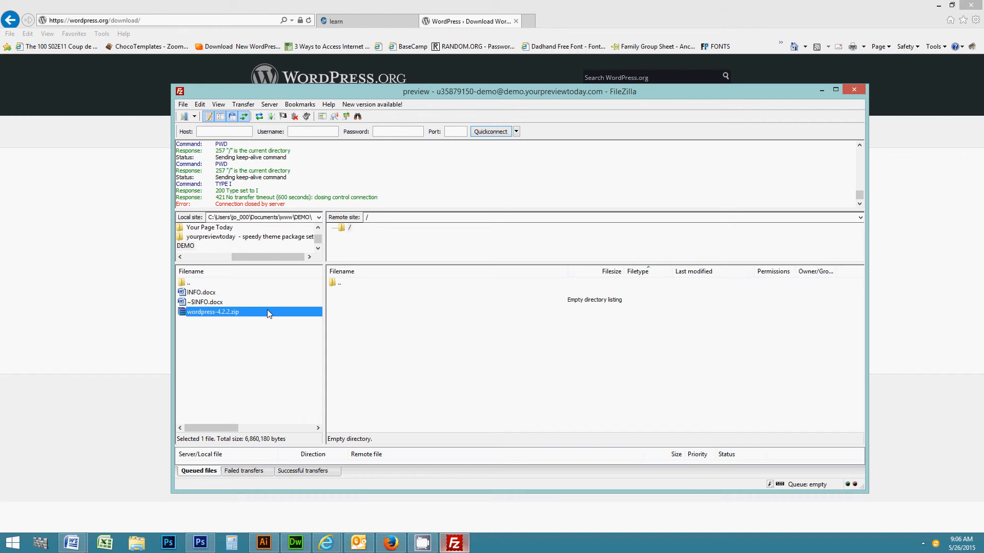
Browse to Documents\www\DEMO and extract wordpress-4.2.2.zip into a wordpress-4.2.2 folder.
left_click(136, 543)
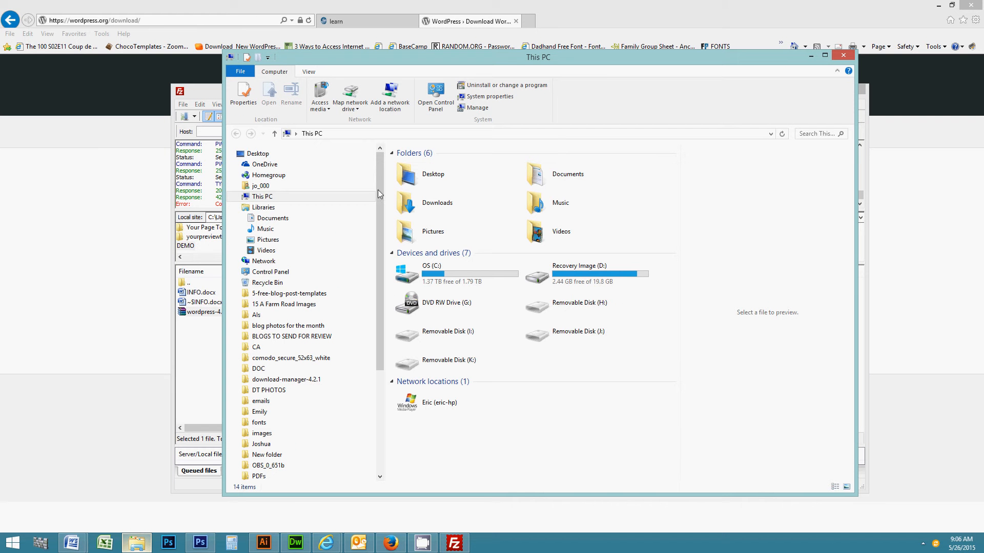
double_click(535, 174)
left_click(525, 365)
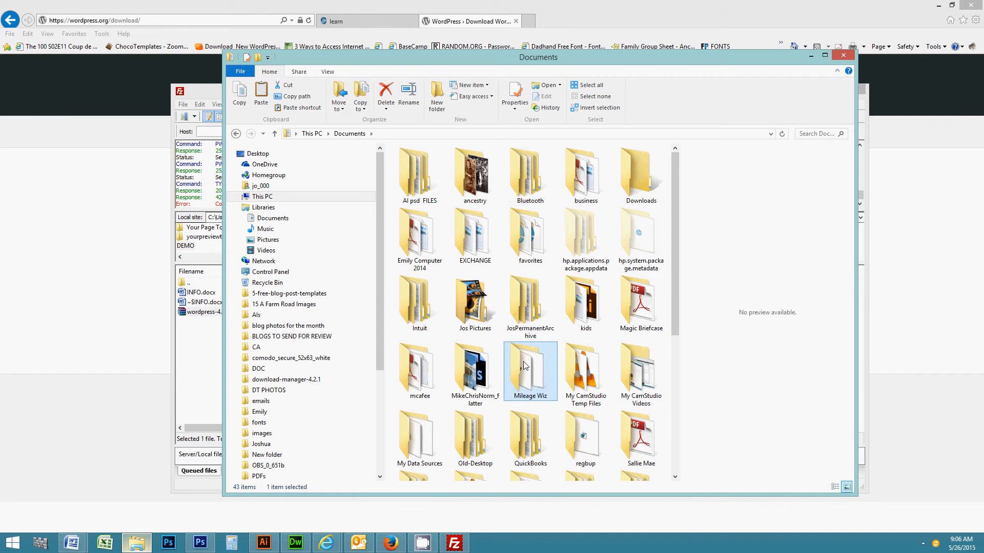
key("w")
double_click(656, 210)
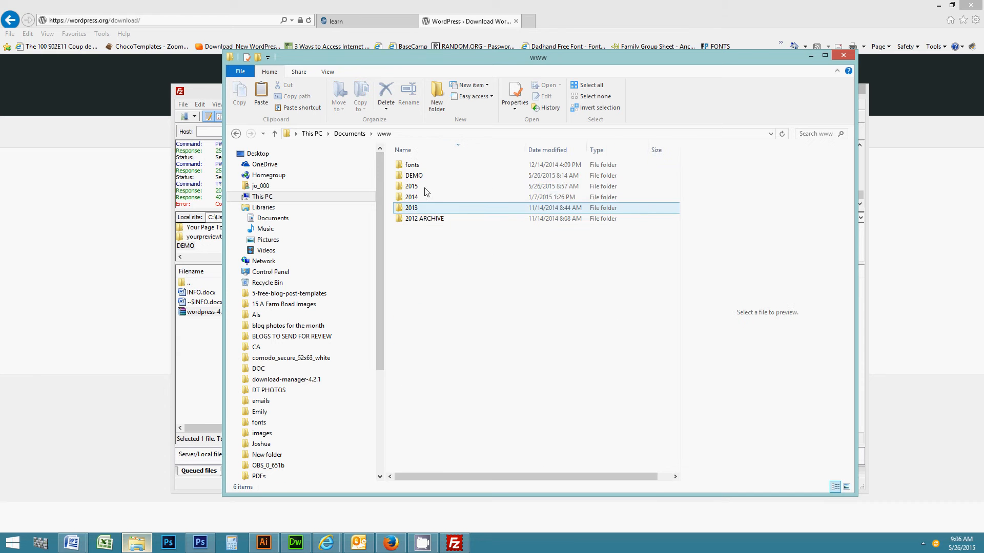
double_click(410, 166)
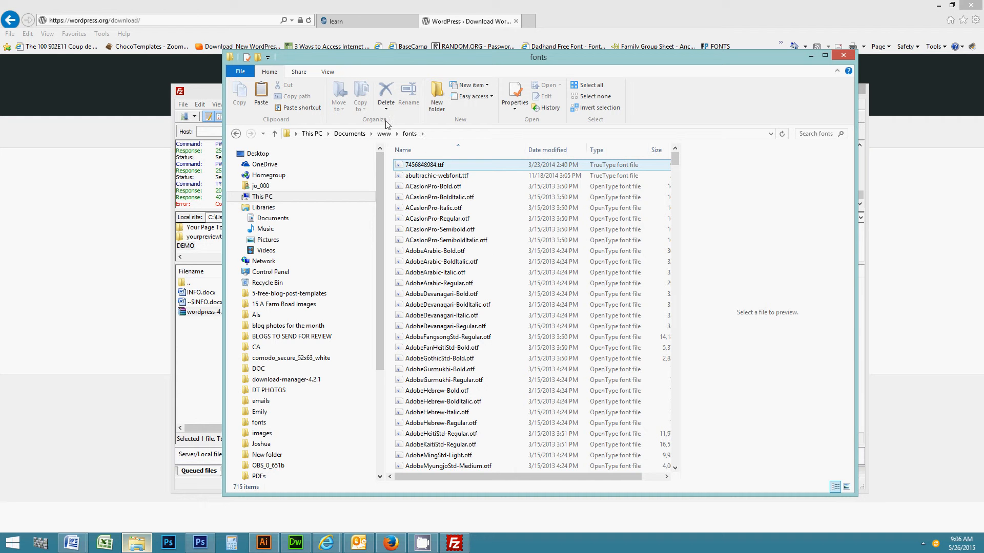
left_click(384, 134)
double_click(415, 176)
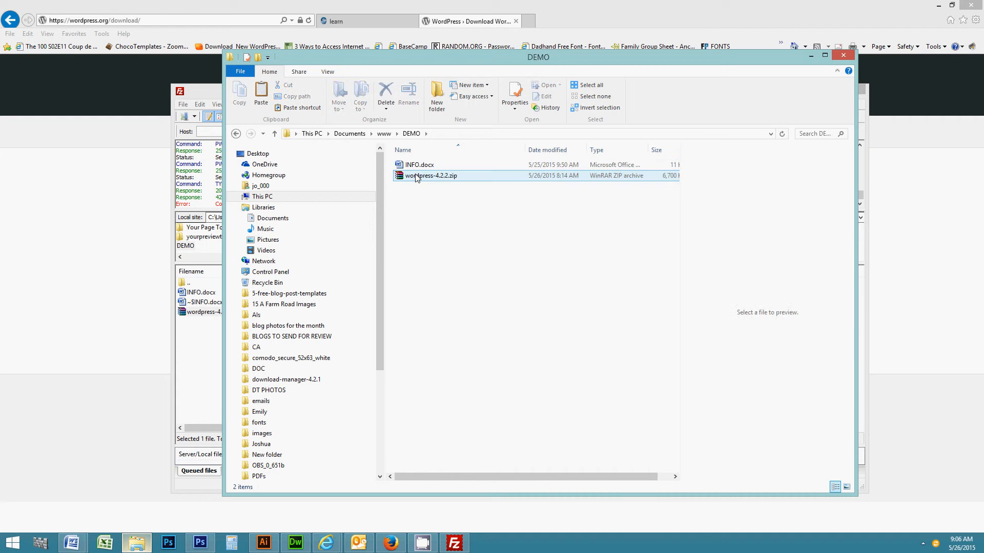
right_click(416, 177)
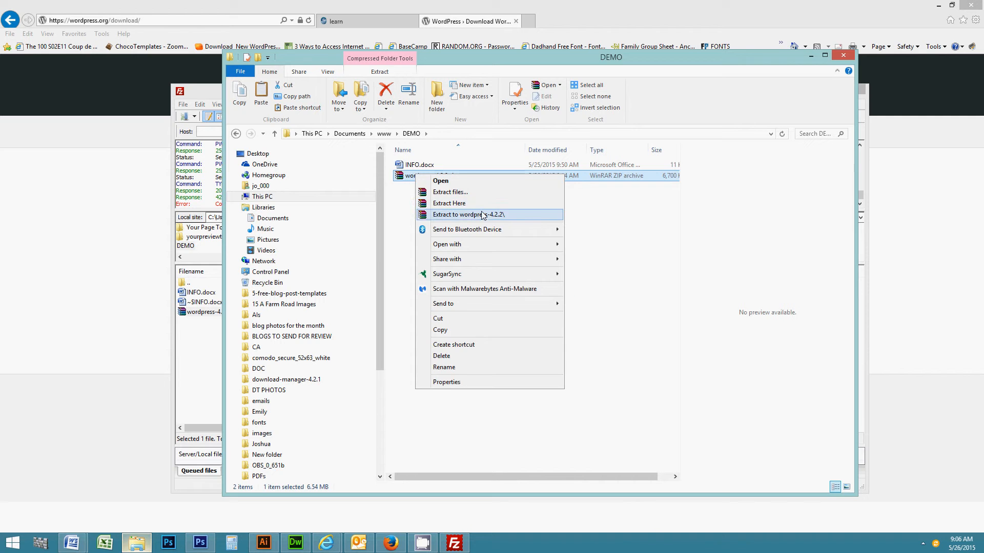
left_click(483, 215)
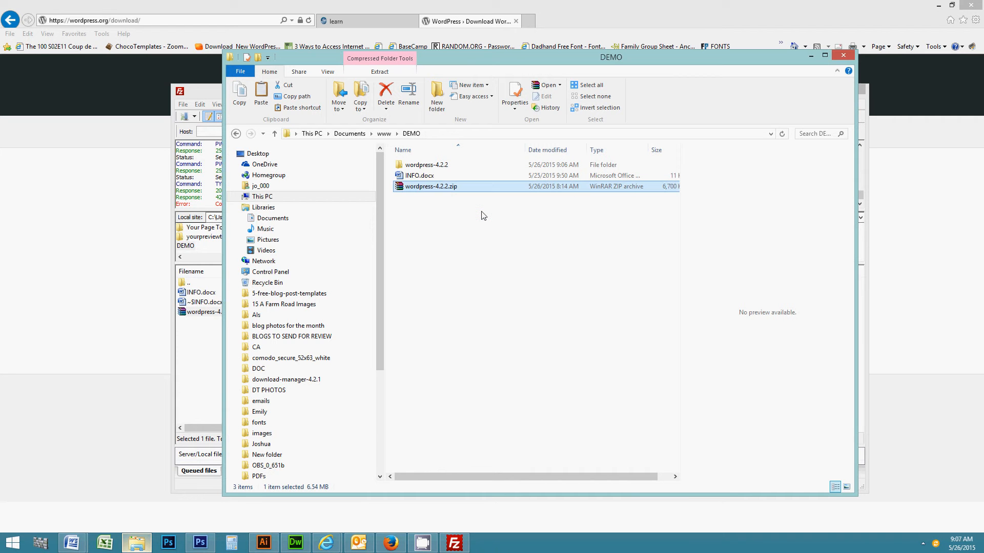
Open the extracted wordpress-4.2.2\wordpress folder containing the site files.
double_click(433, 165)
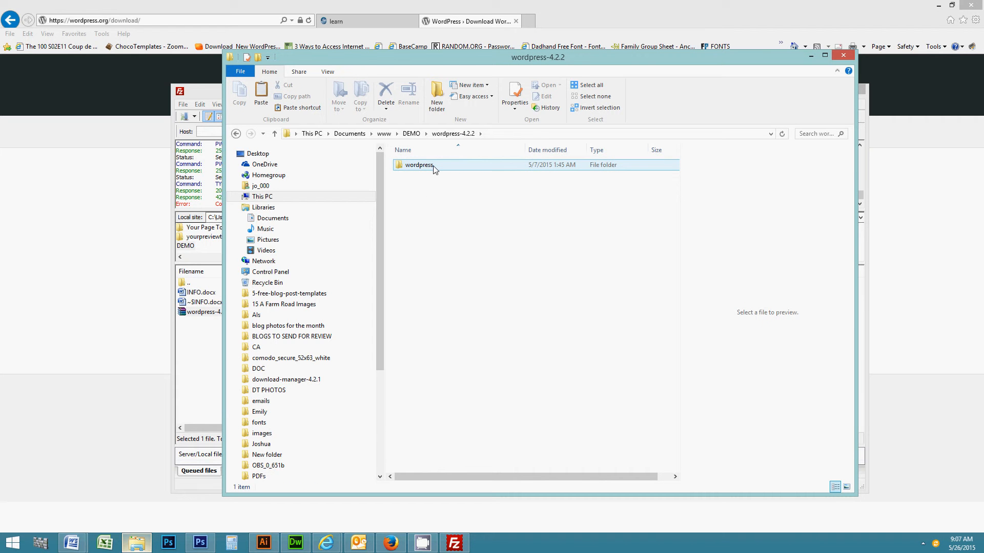
left_click(434, 166)
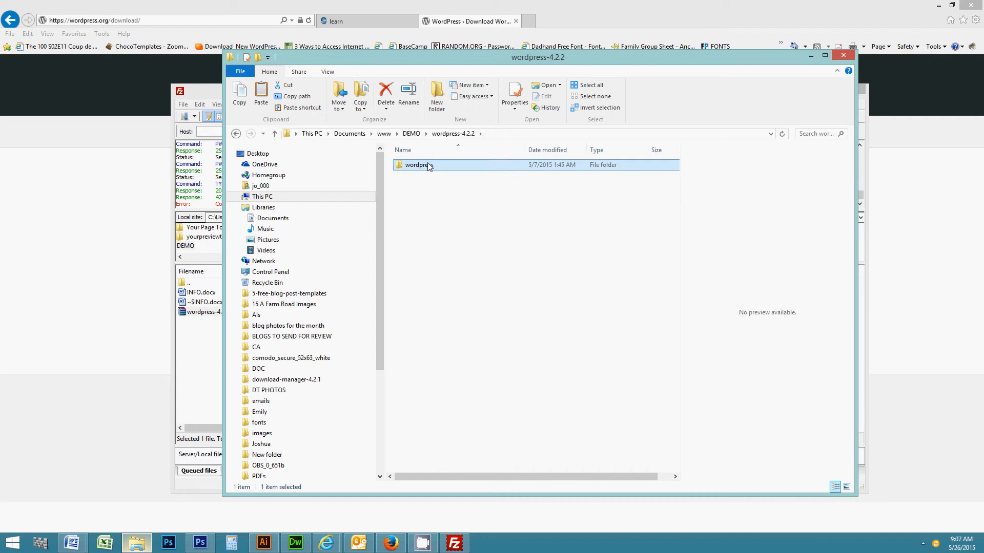
left_click(418, 133)
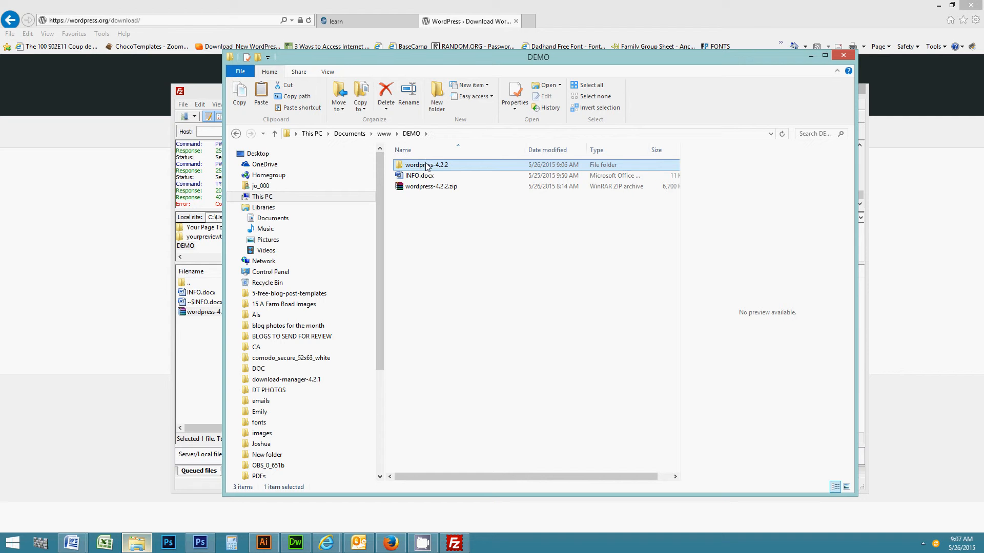
double_click(427, 166)
left_click(420, 168)
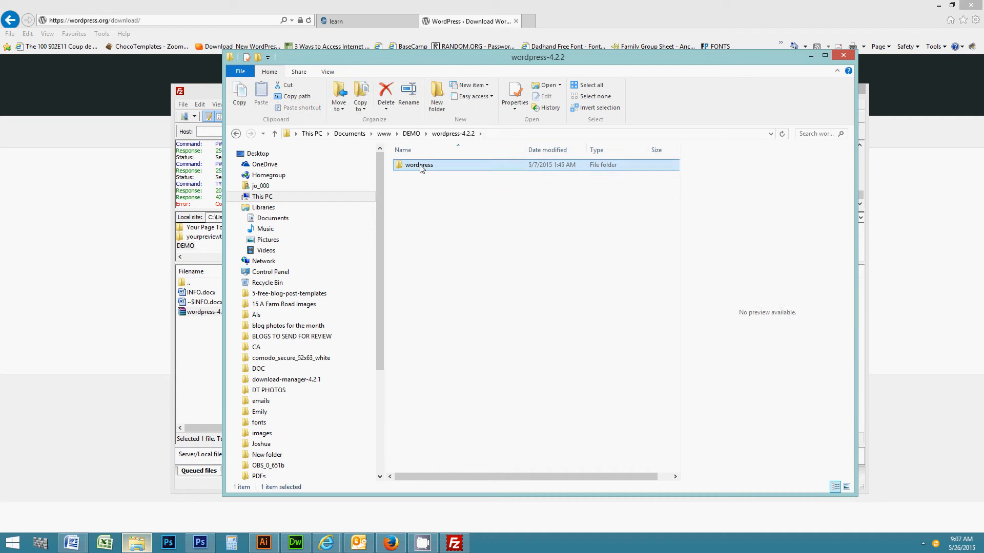
double_click(421, 168)
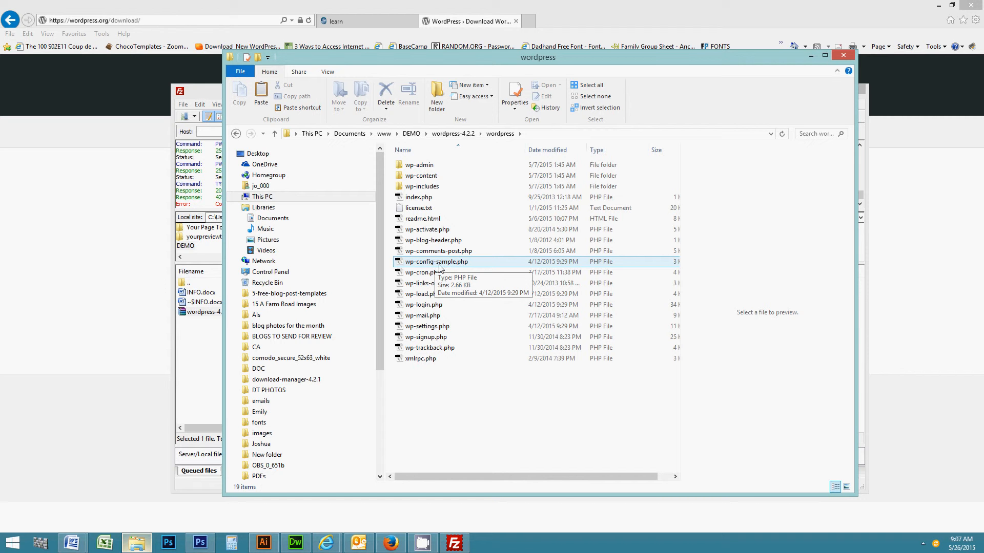
Open wp-config-sample.php with Adobe Dreamweaver.
right_click(452, 265)
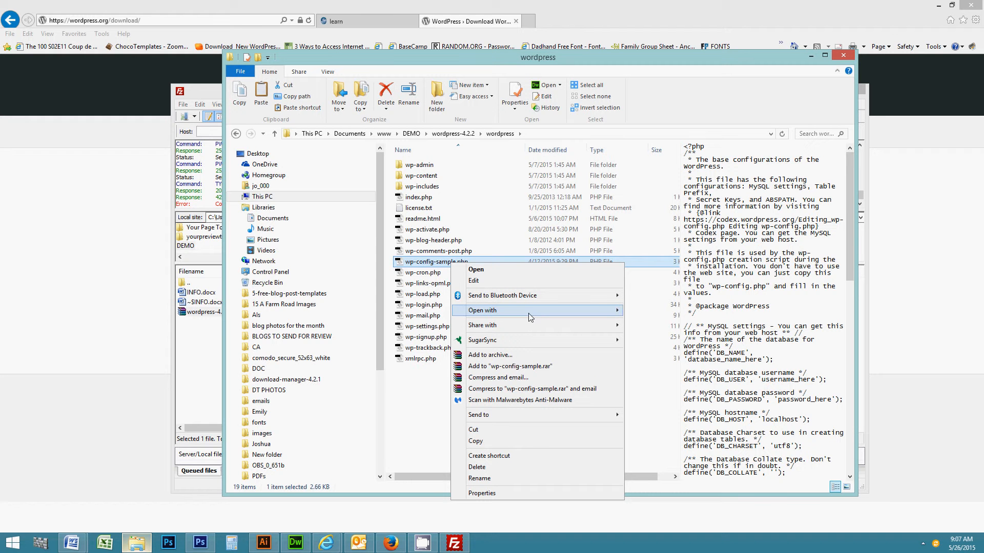
mouse_move(536, 316)
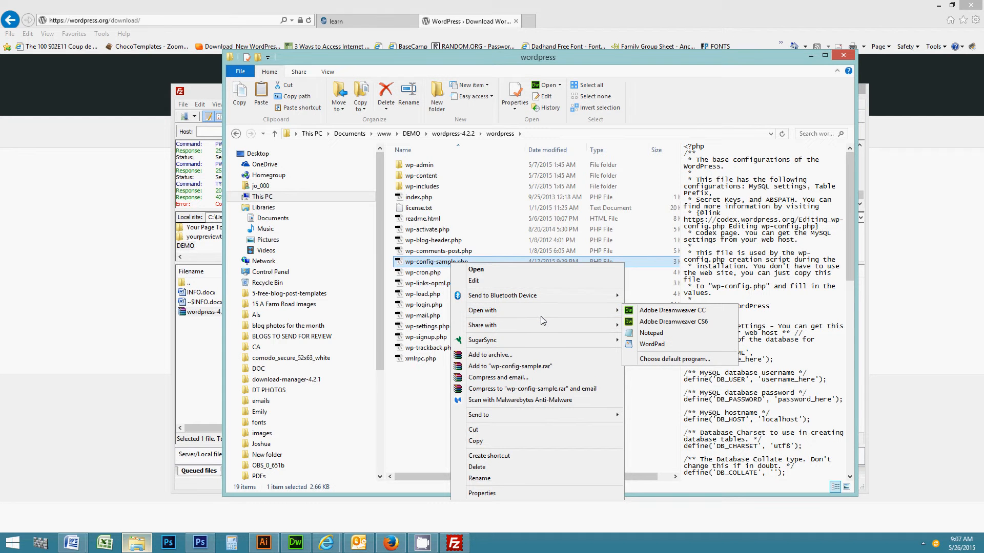
mouse_move(614, 317)
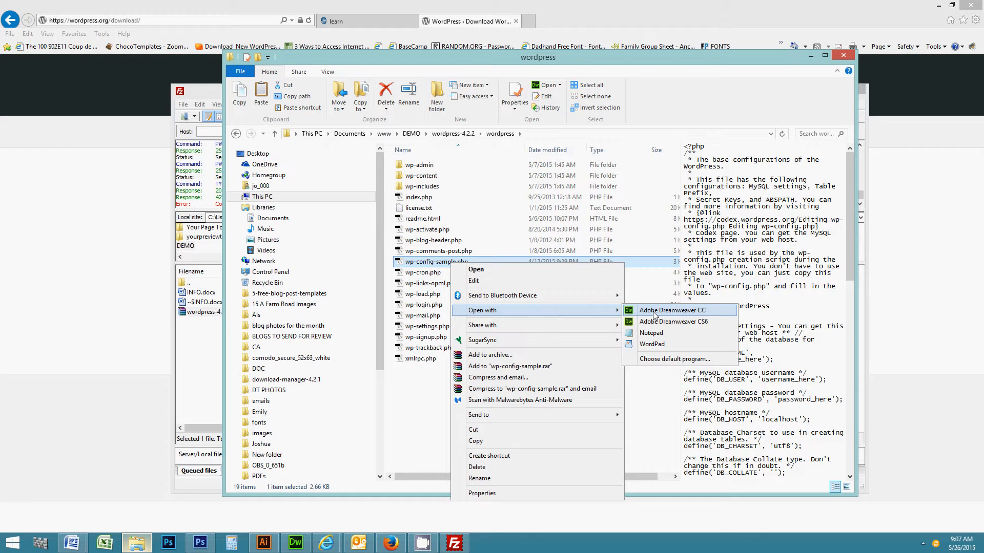
left_click(662, 322)
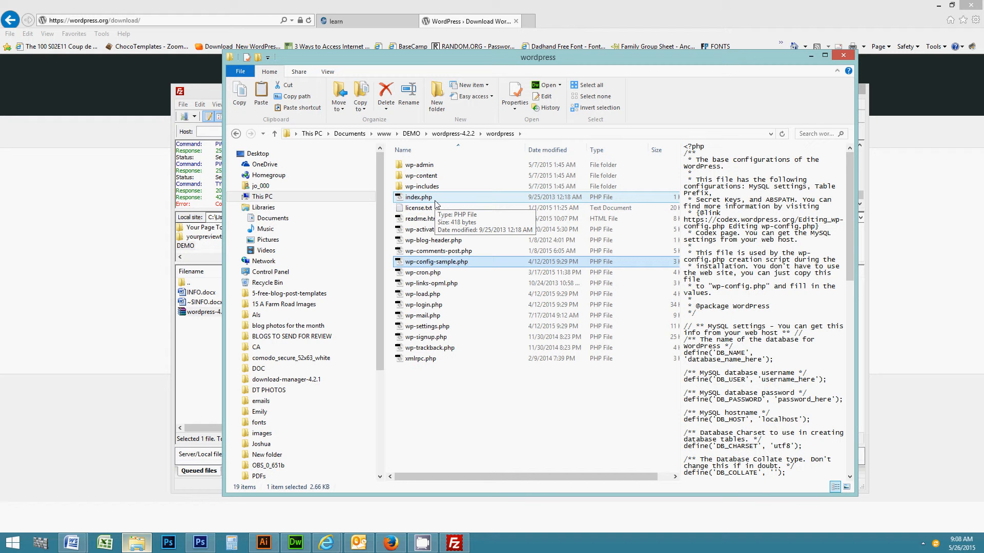
Scroll to lines 19–28 and highlight the DB_NAME, DB_USER, DB_PASSWORD and DB_HOST definitions.
left_click(244, 253)
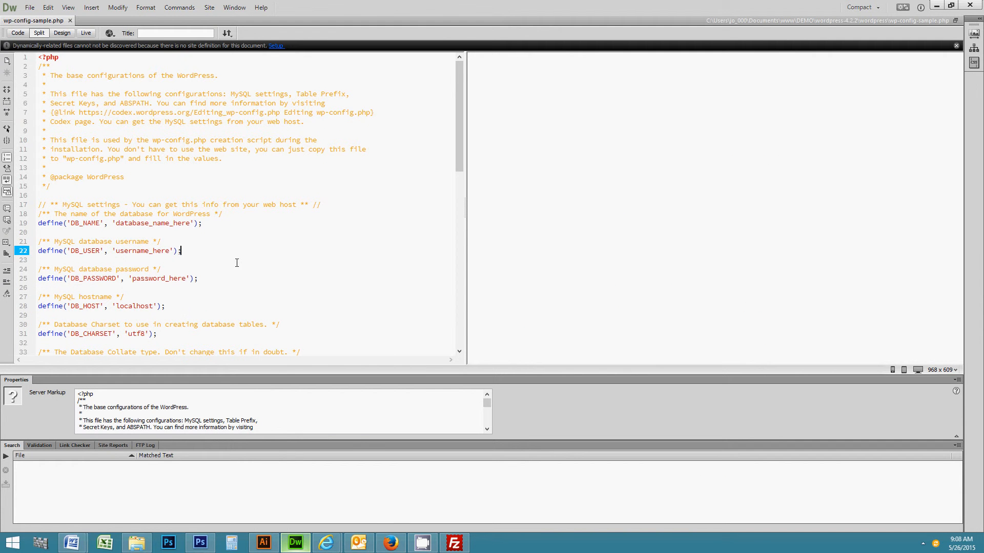
scroll(237, 263, "down", 1)
left_click_drag(91, 195, 169, 282)
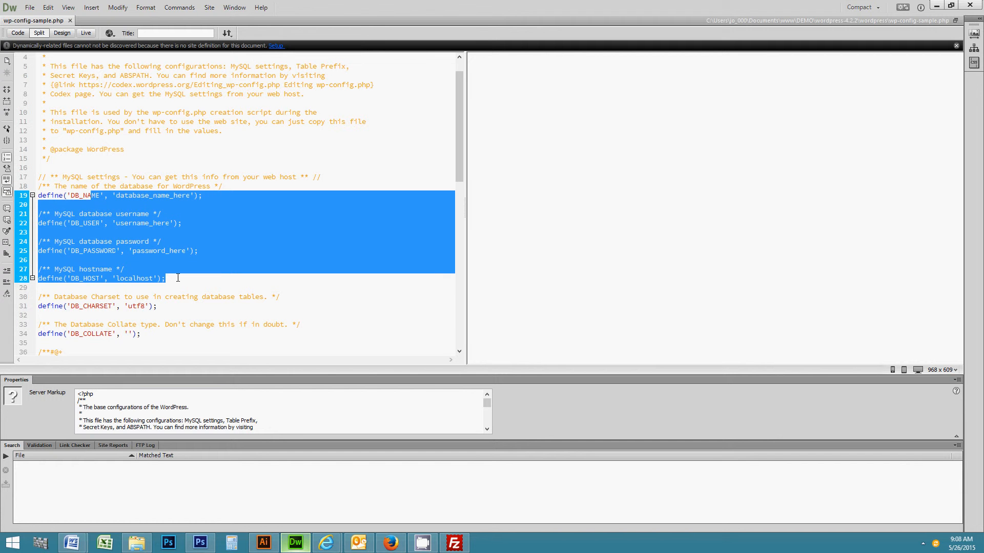
left_click(178, 278)
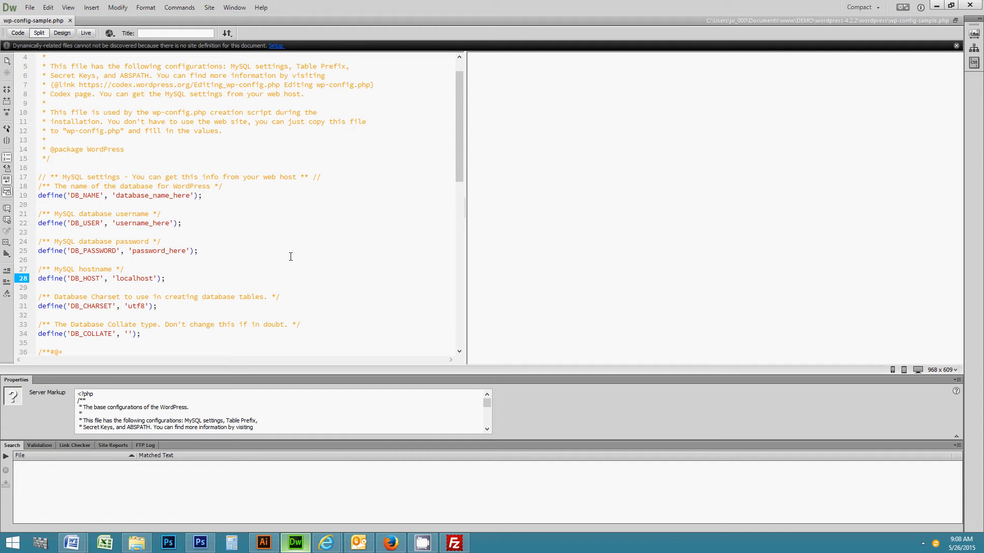
Open INFO.docx from the DEMO folder and arrange it beside the config file.
left_click(137, 543)
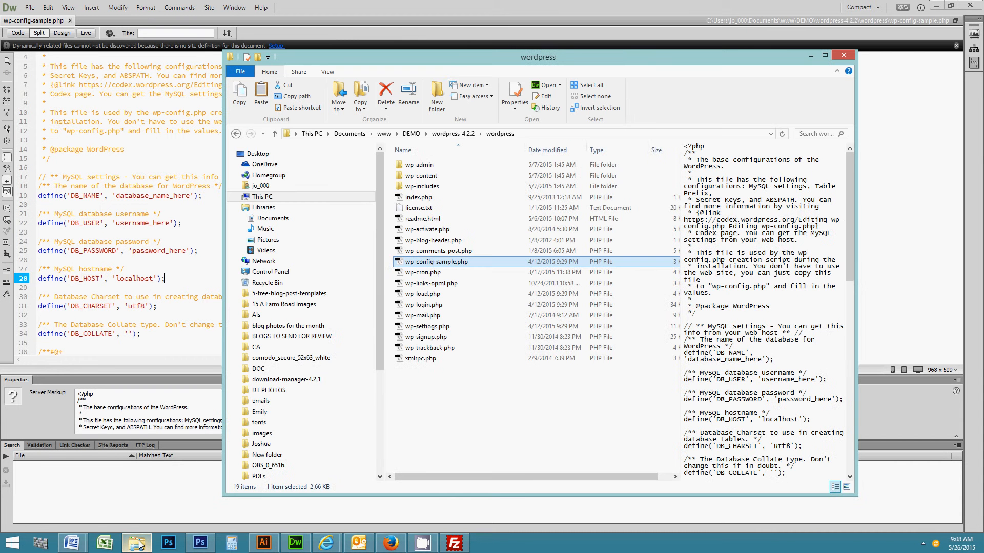
left_click(411, 134)
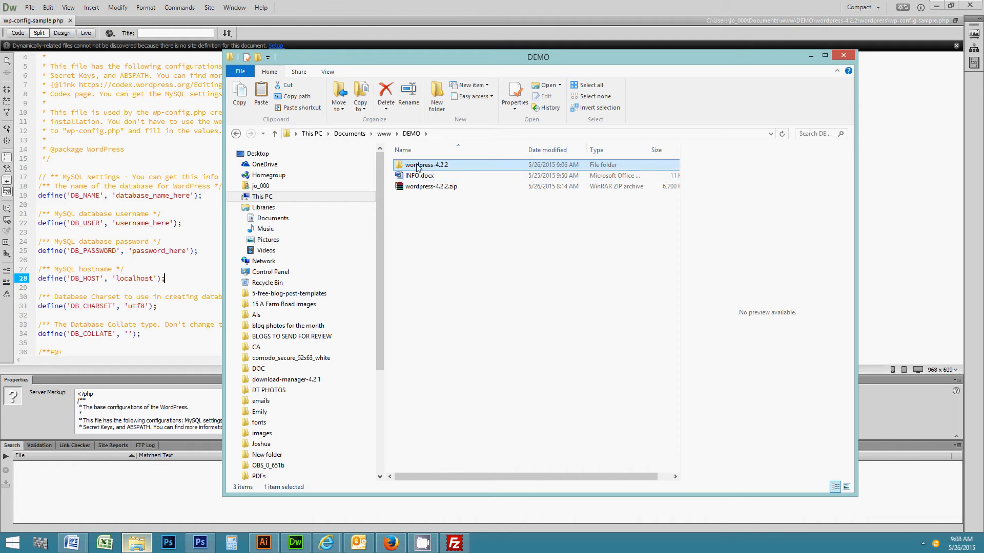
double_click(416, 180)
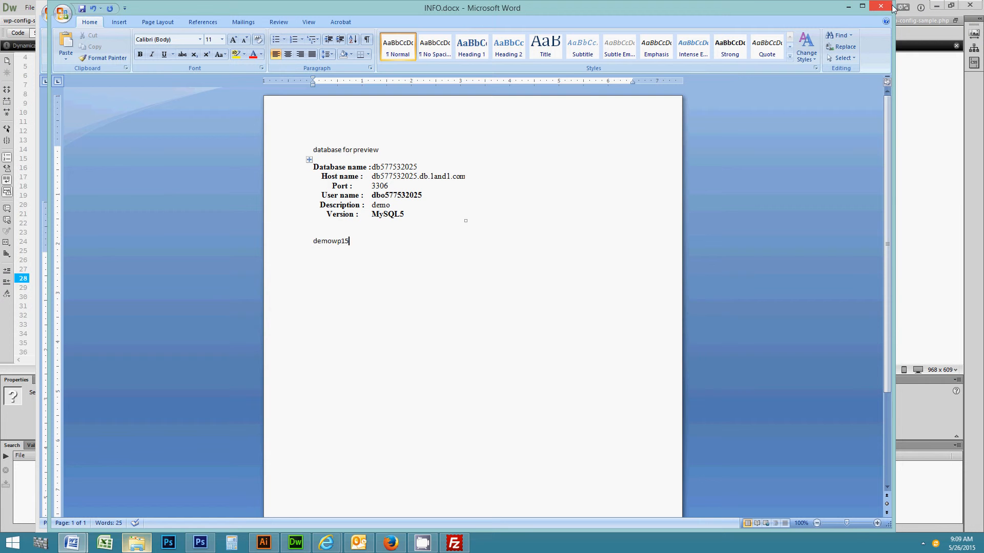
left_click_drag(825, 6, 565, 111)
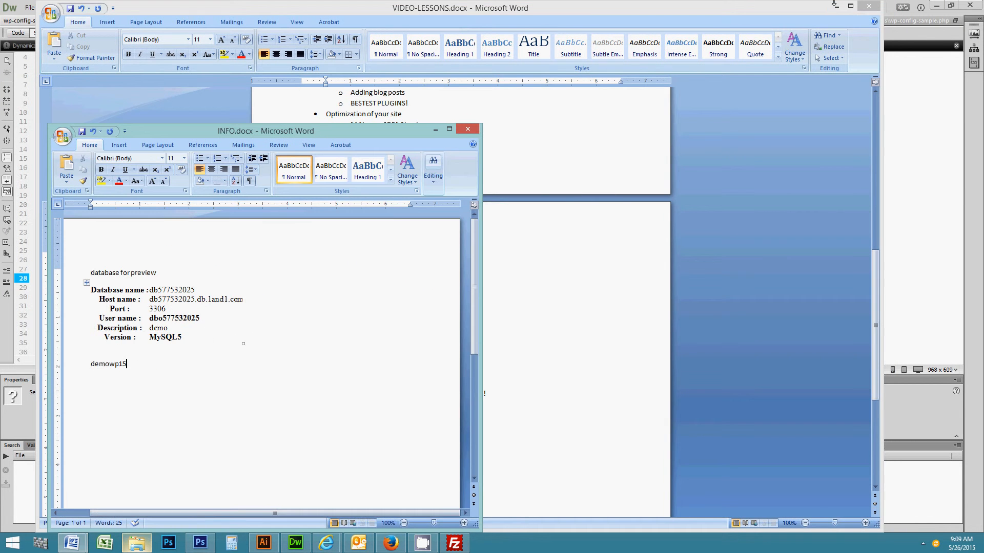
left_click(836, 6)
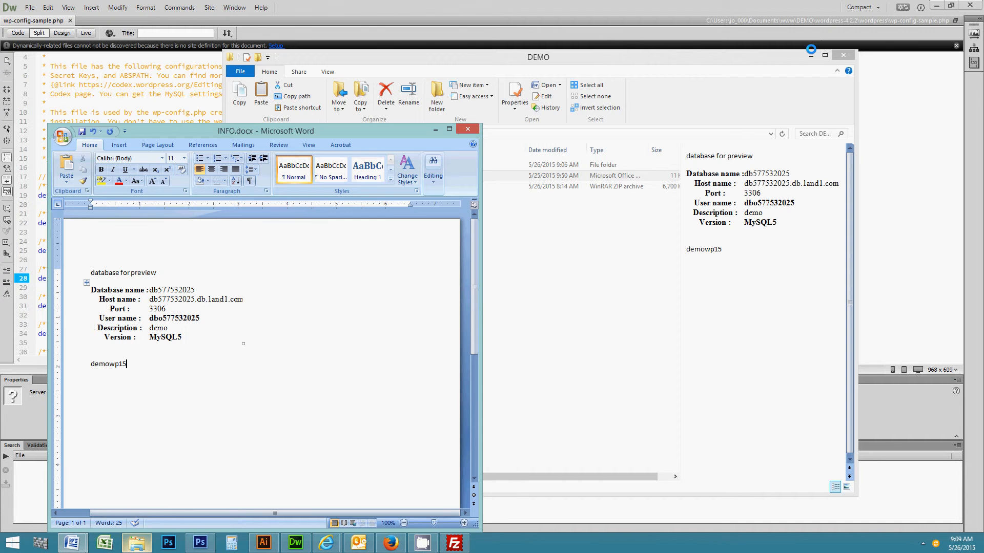
left_click(811, 55)
left_click_drag(377, 134, 731, 84)
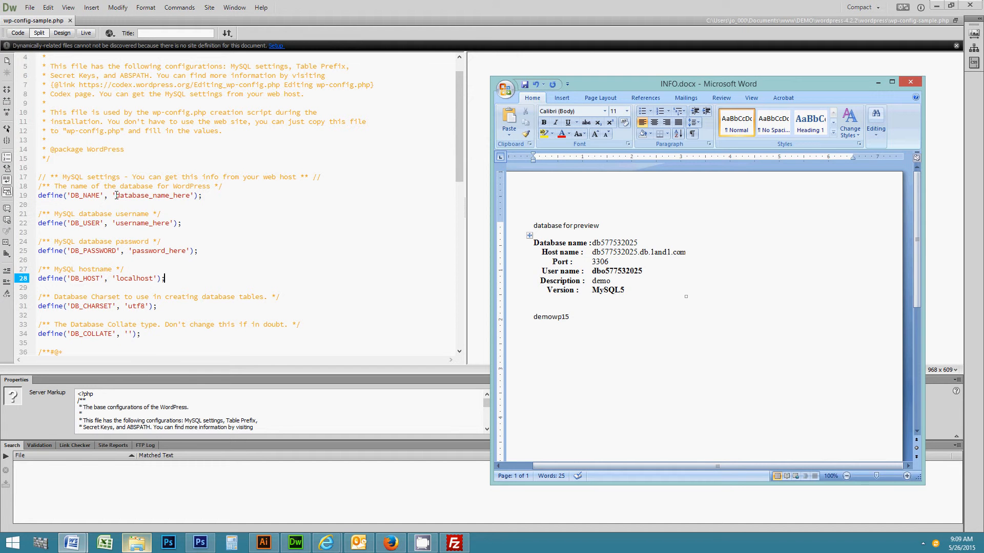
Paste the database name from INFO.docx over the DB_NAME placeholder on line 19.
left_click_drag(116, 196, 189, 191)
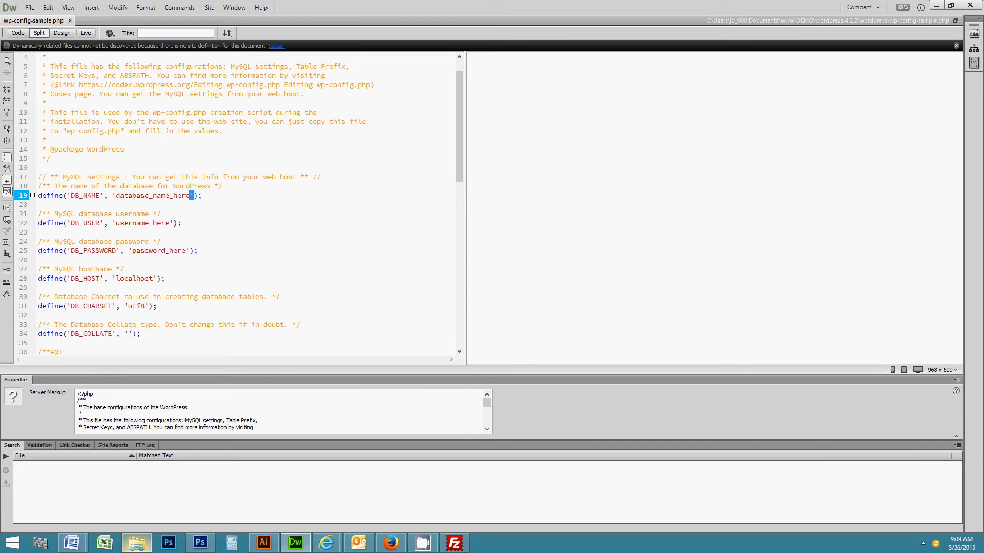
left_click(114, 193)
left_click_drag(114, 194, 185, 195)
left_click(116, 195)
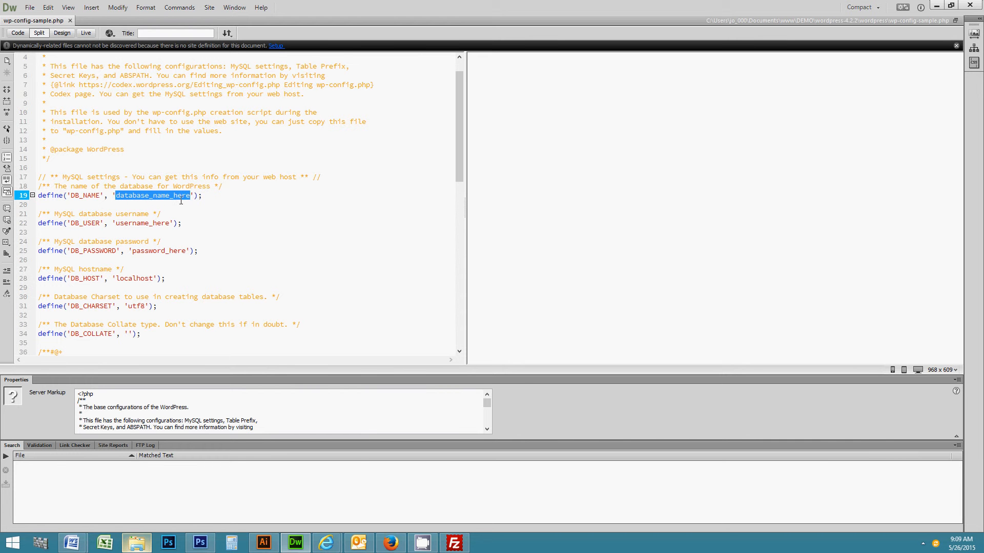
left_click(72, 543)
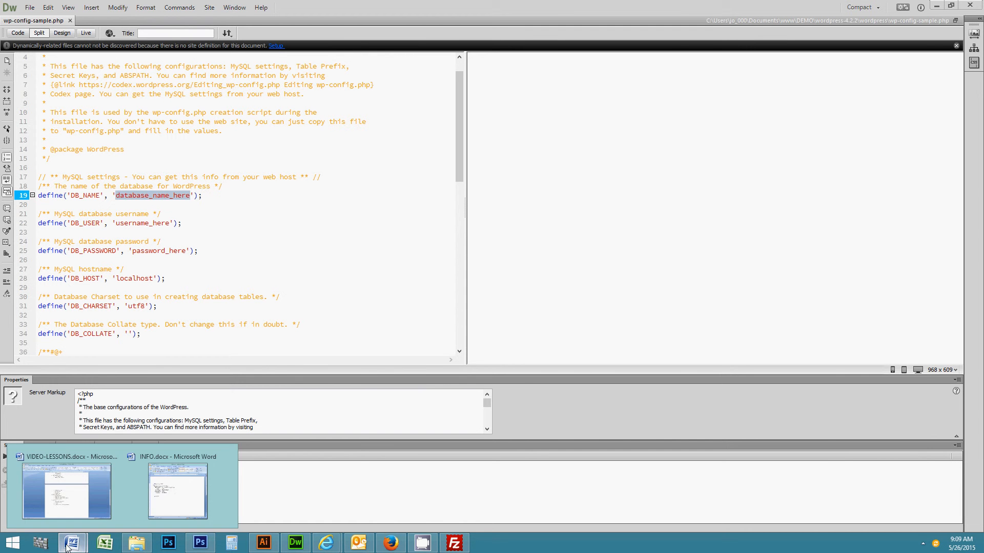
left_click(185, 499)
left_click_drag(593, 244, 637, 246)
key("ctrl+c")
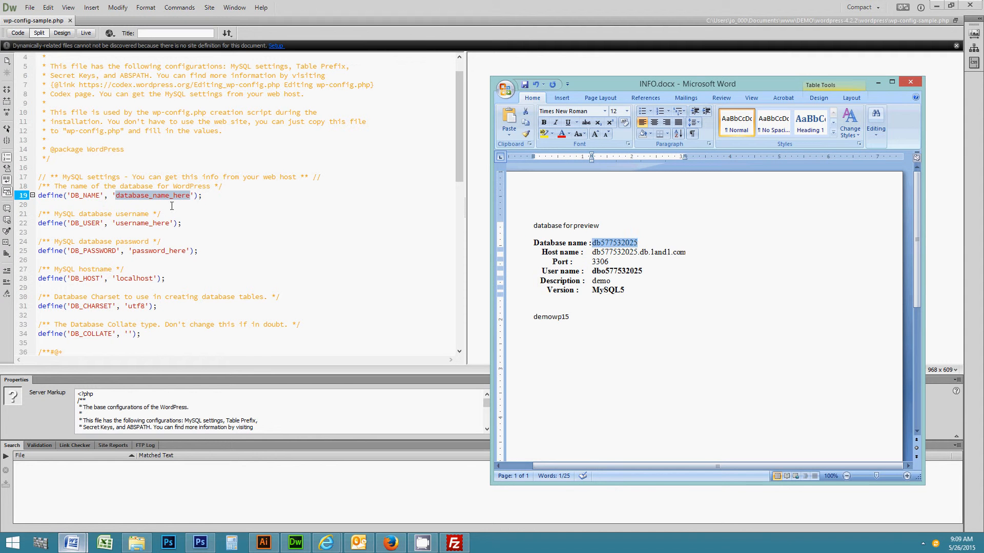
key("alt+Tab")
right_click(129, 197)
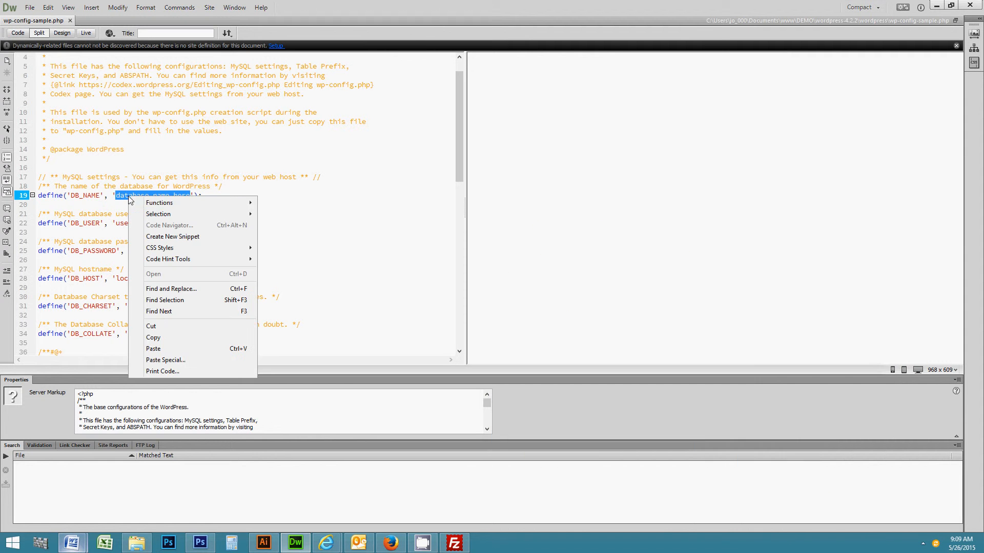
left_click(162, 350)
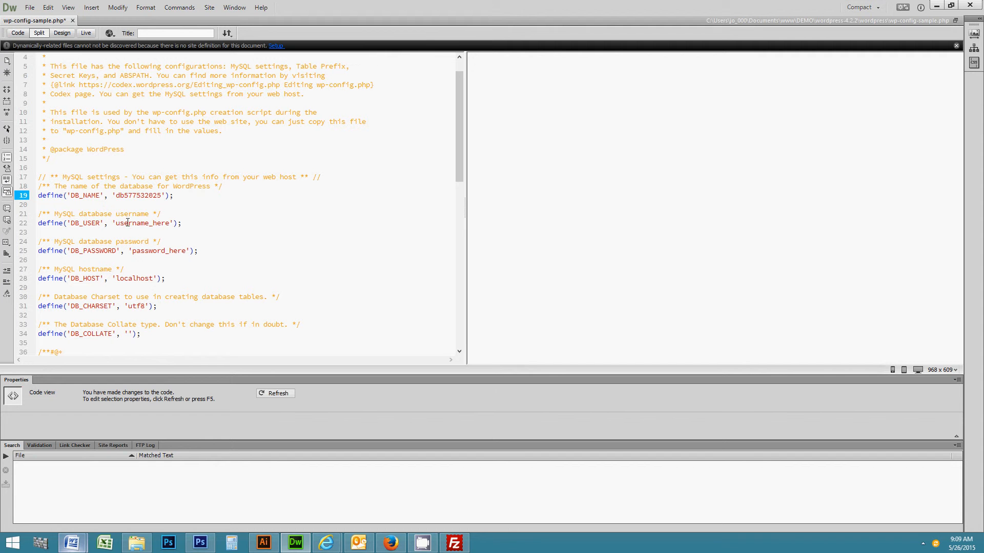
Replace the username_here placeholder on line 22 with the database user name.
left_click(199, 474)
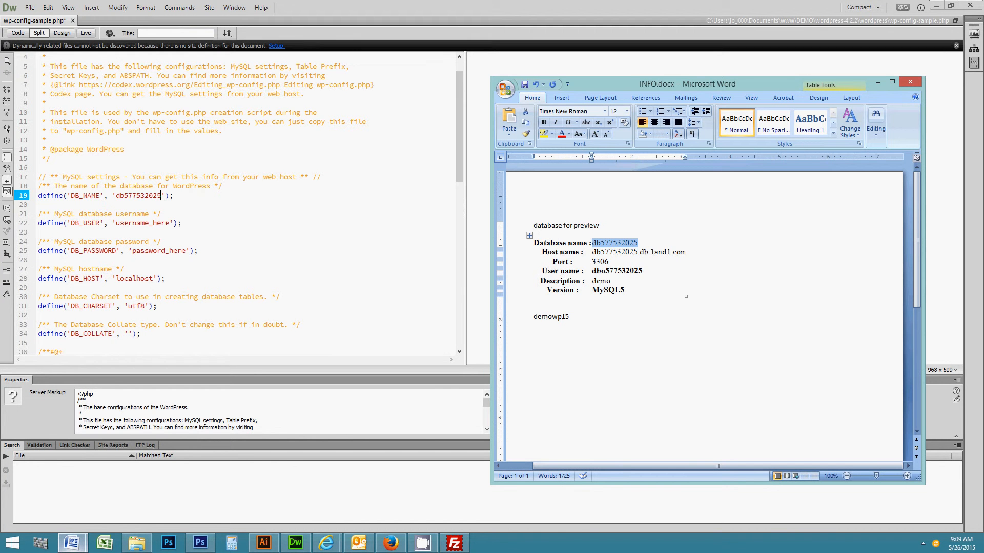
left_click_drag(592, 272, 642, 274)
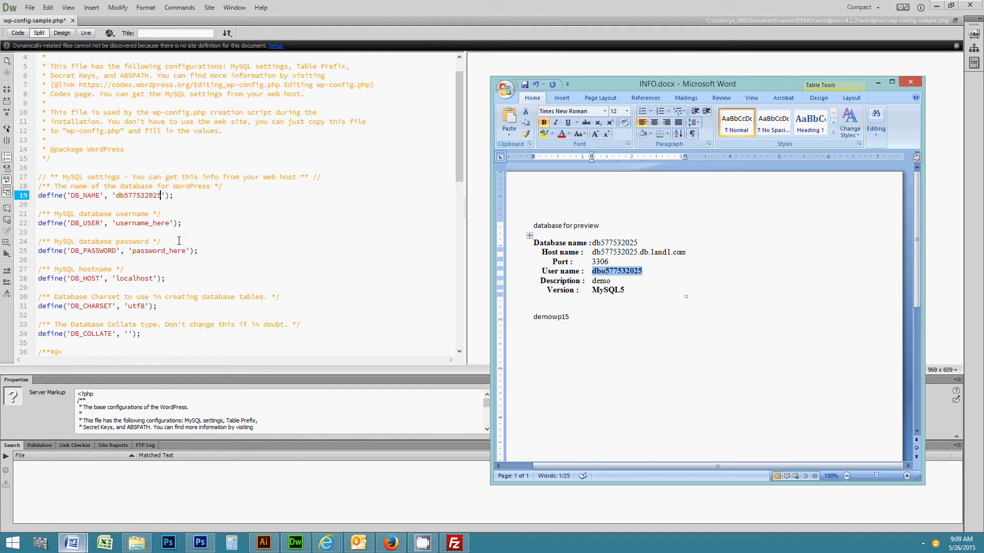
left_click(117, 224)
left_click_drag(116, 224, 169, 224)
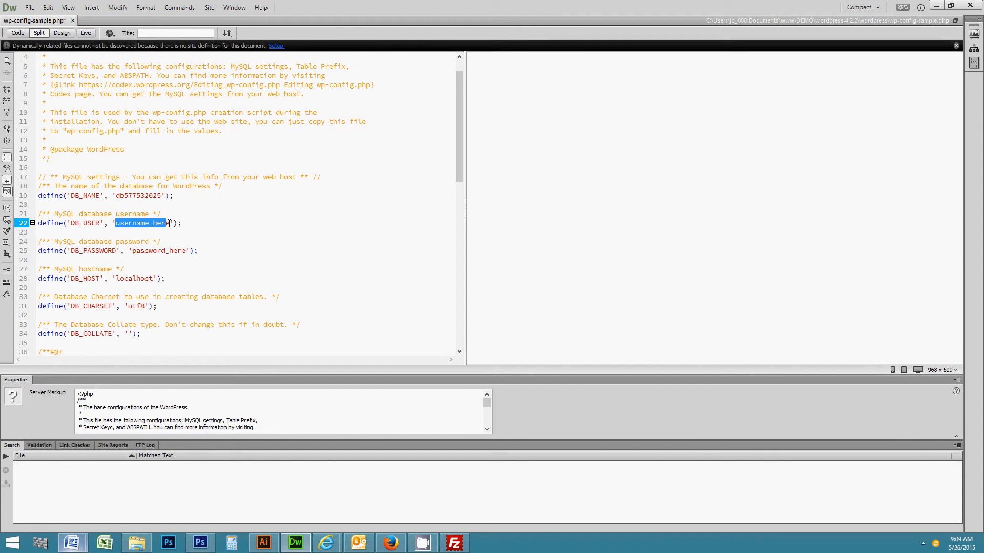
key("ctrl+v")
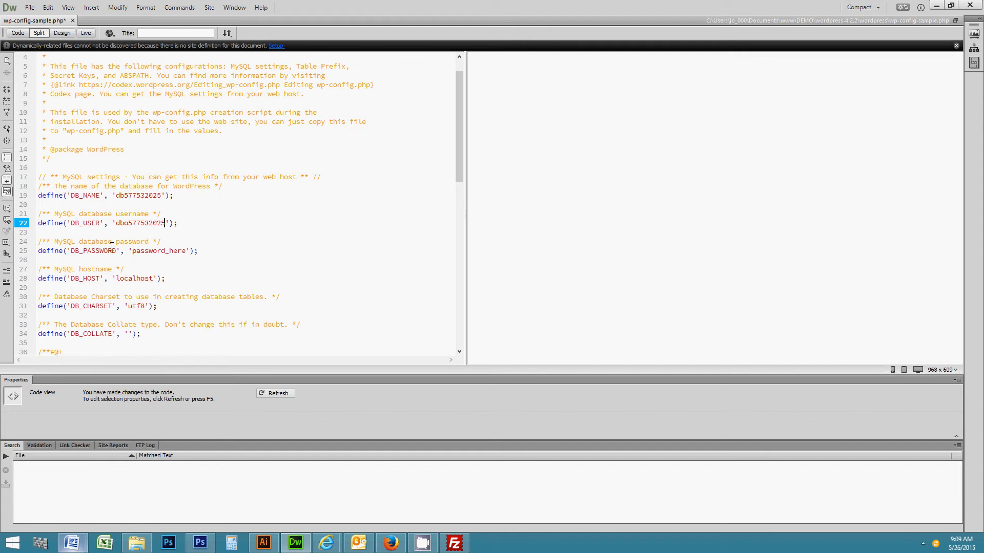
Replace the password_here placeholder on line 25 with the database password.
left_click(72, 542)
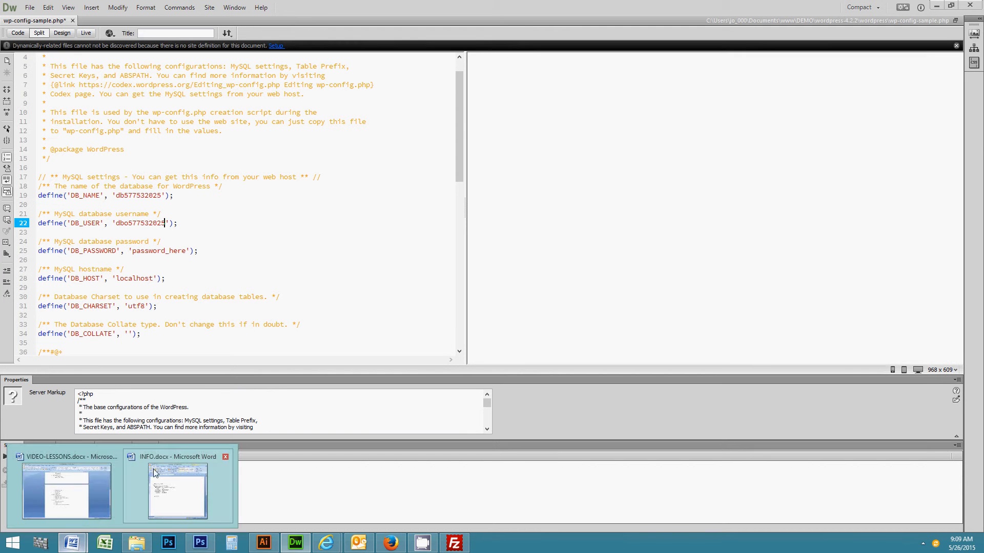
left_click(179, 487)
double_click(541, 316)
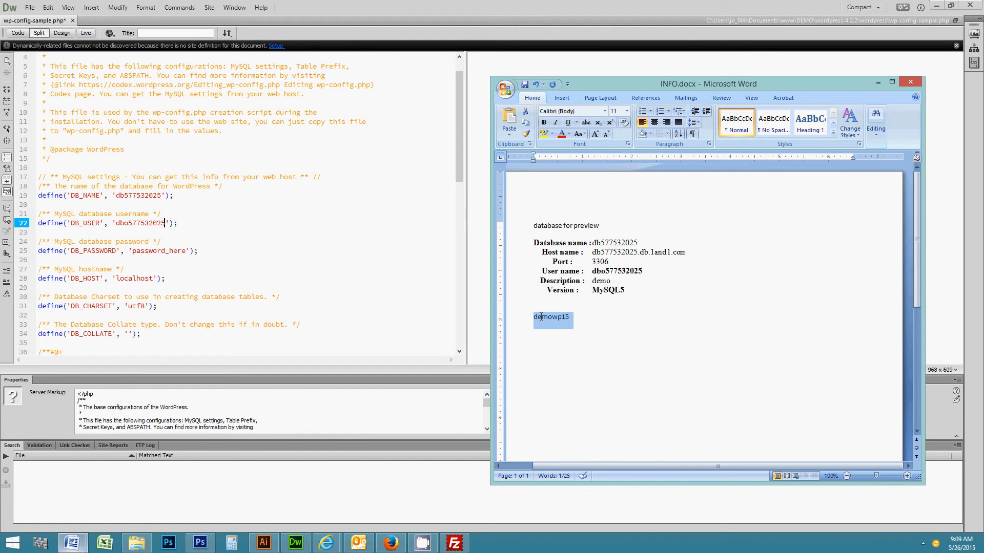
left_click(143, 252)
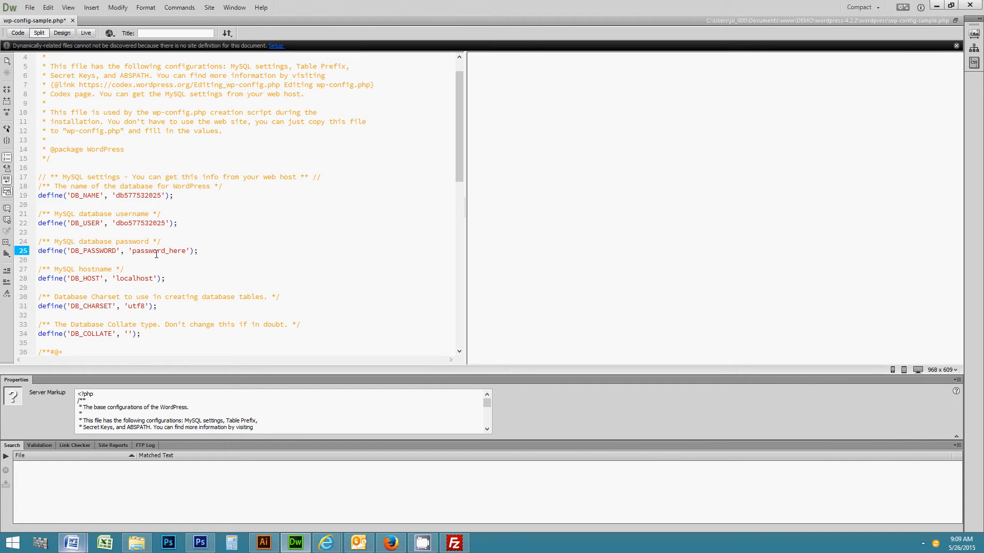
double_click(186, 251)
key("ctrl+v")
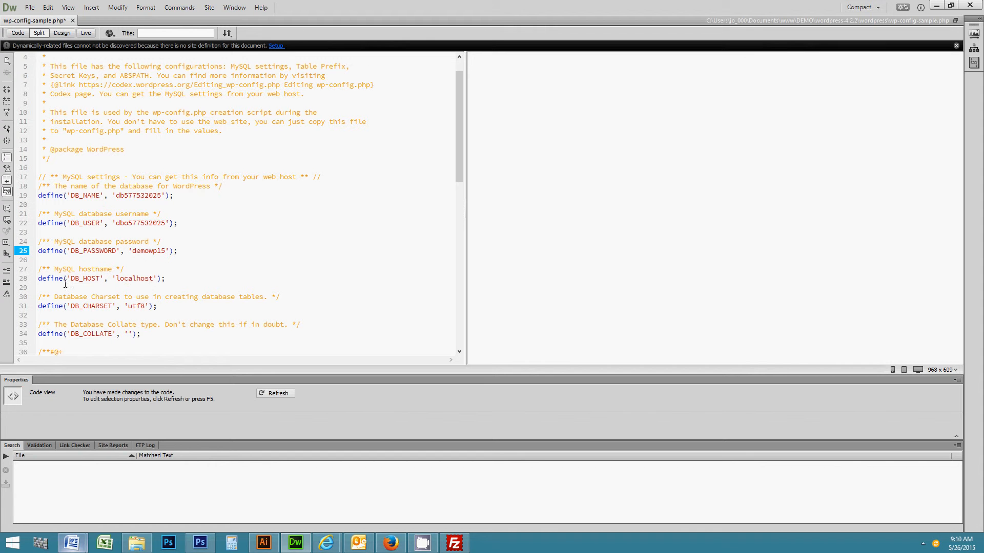
Replace localhost on line 28 with the 1and1 host name from INFO.docx.
mouse_move(79, 551)
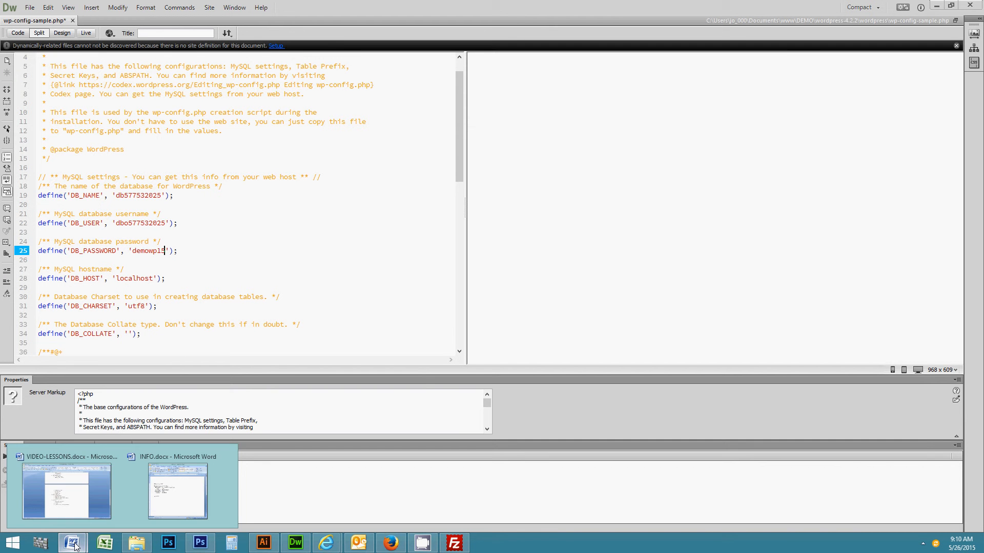
left_click(177, 495)
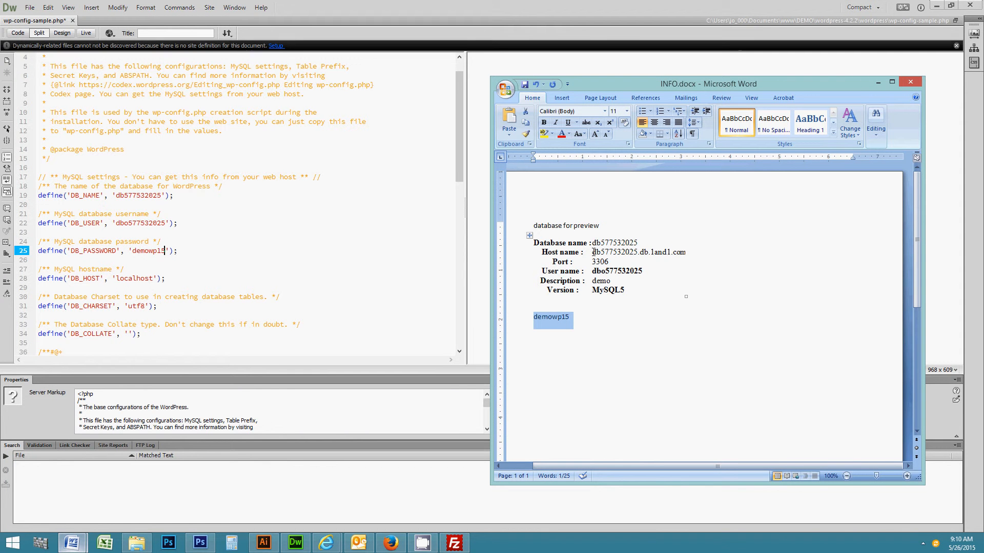
left_click_drag(592, 252, 681, 254)
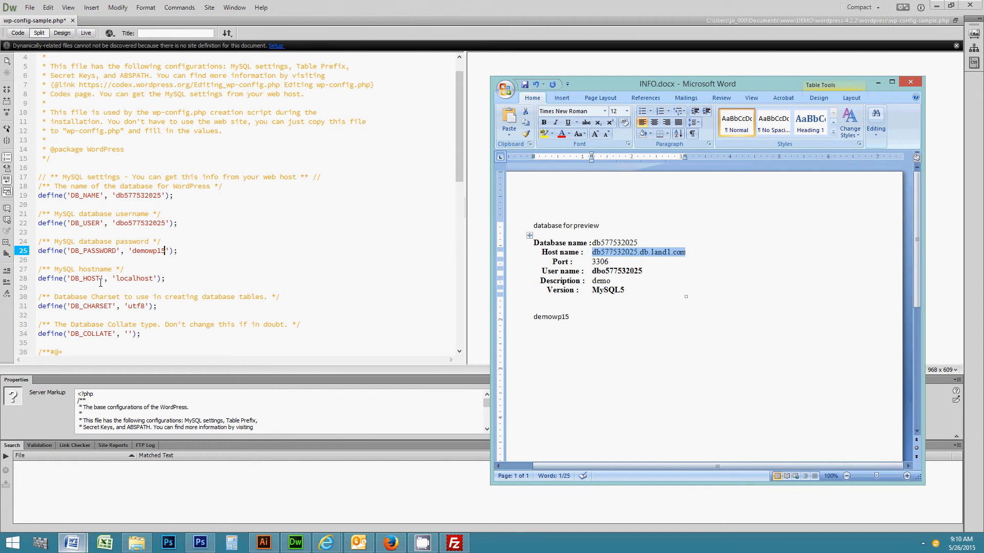
double_click(133, 279)
key("ctrl+v")
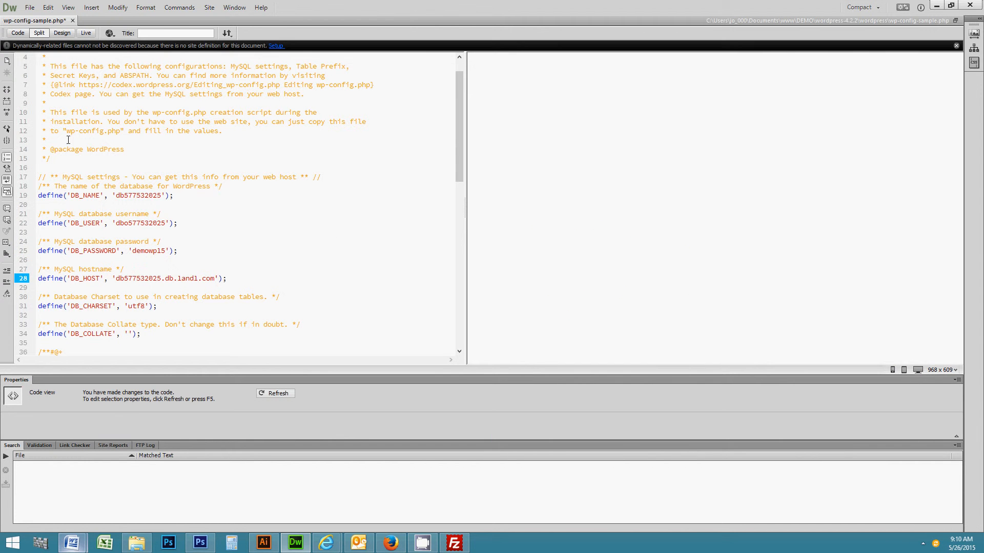
left_click(30, 7)
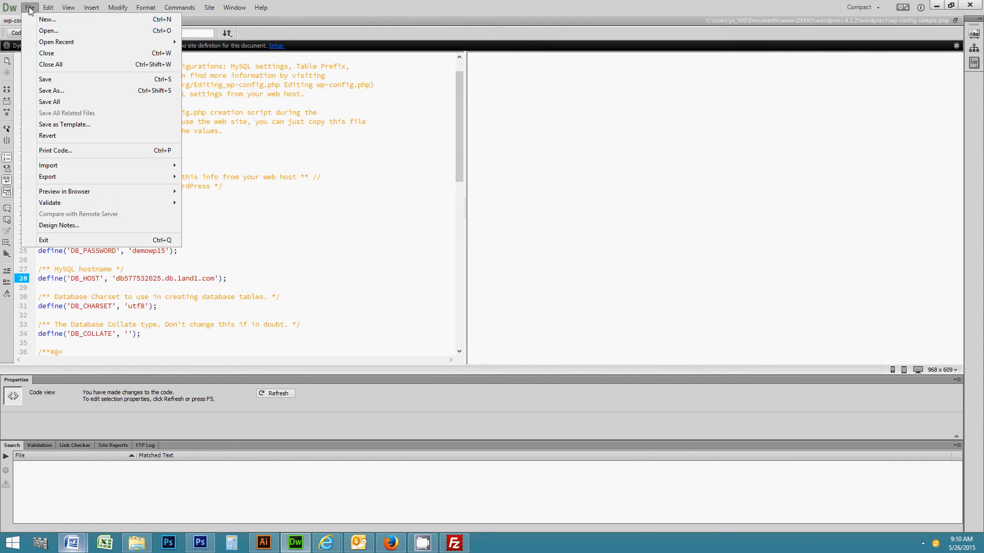
Save a copy named wp-config.php by removing '-sample' from the file name.
left_click(61, 92)
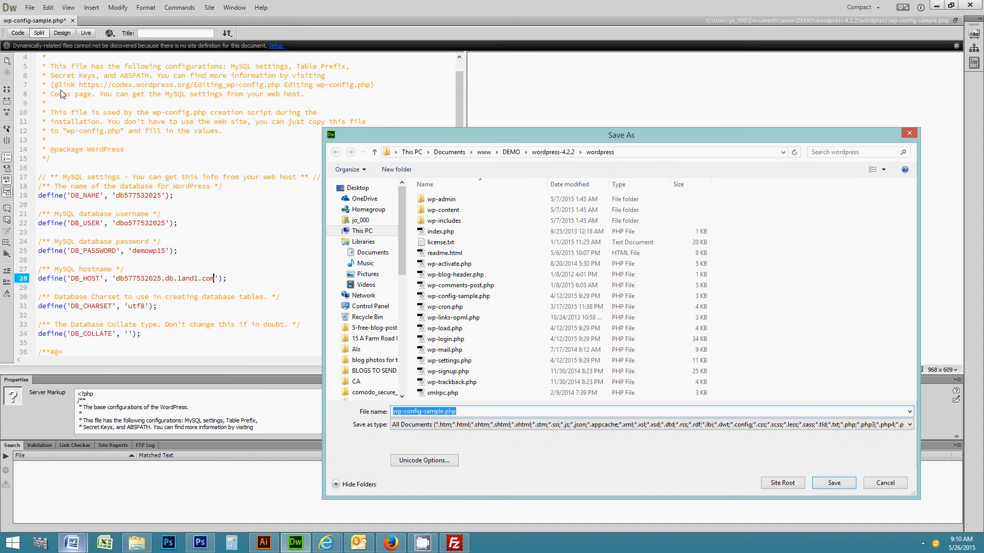
left_click(441, 412)
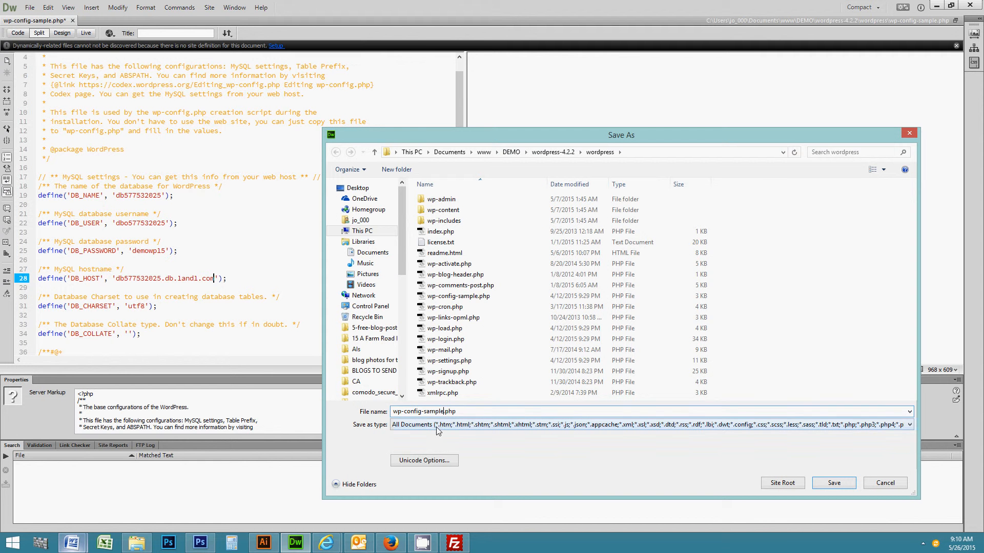
key("BackSpace")
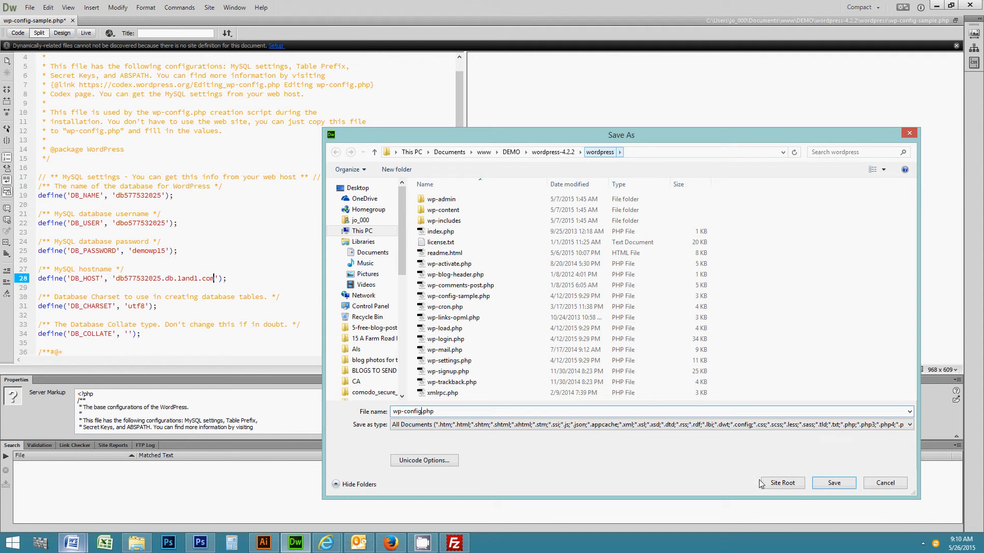
left_click(847, 483)
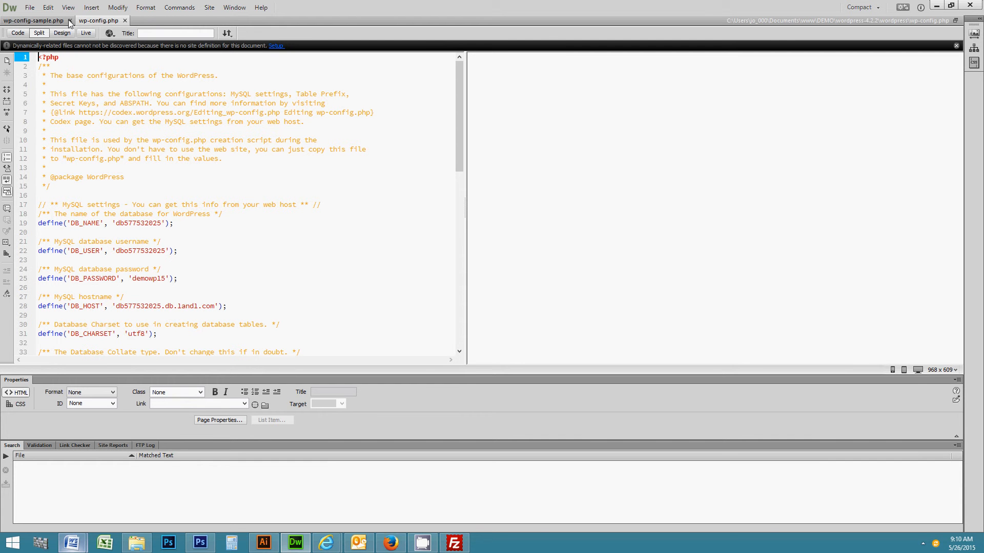
Delete wp-config-sample.php and readme.html from the local wordpress folder, then minimize Explorer.
left_click(137, 543)
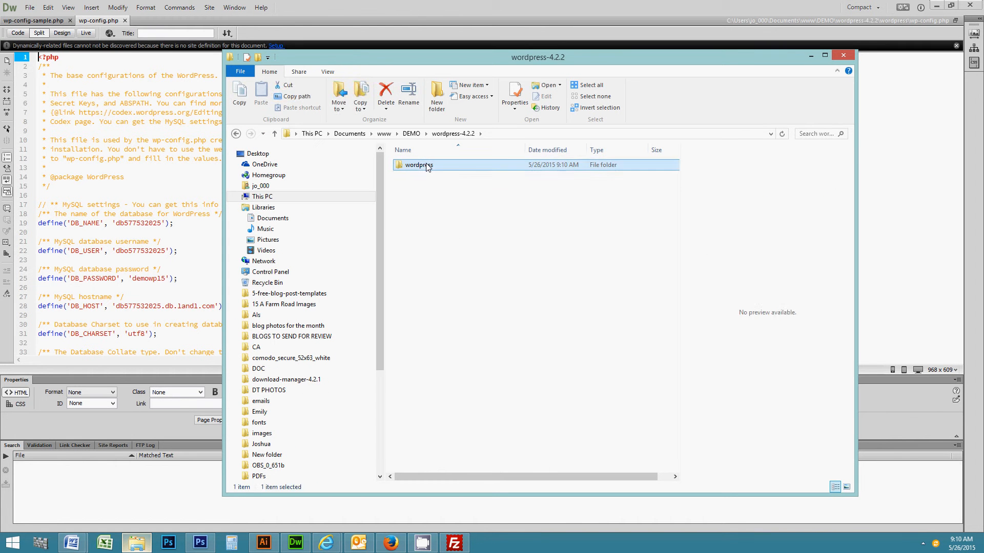
double_click(427, 166)
left_click(430, 273)
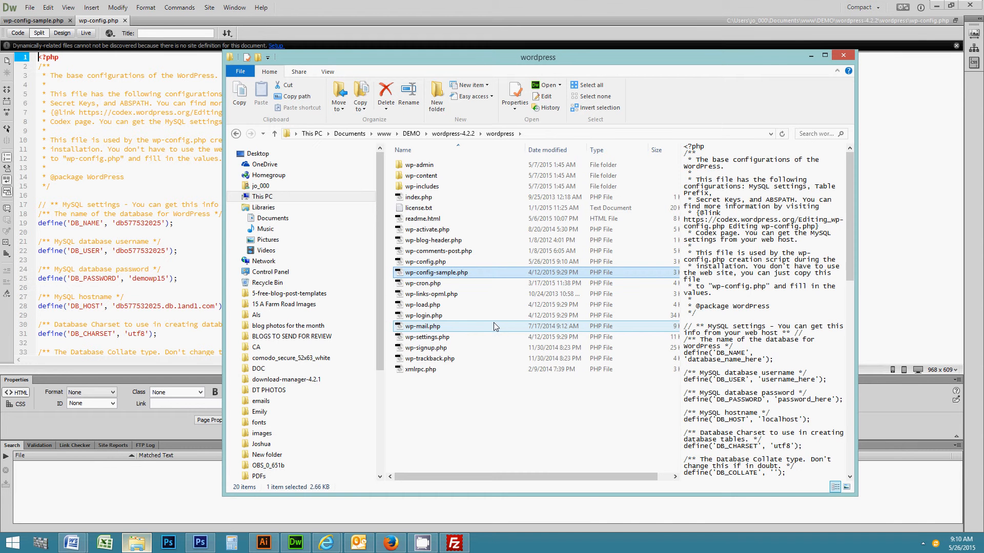
key("Delete")
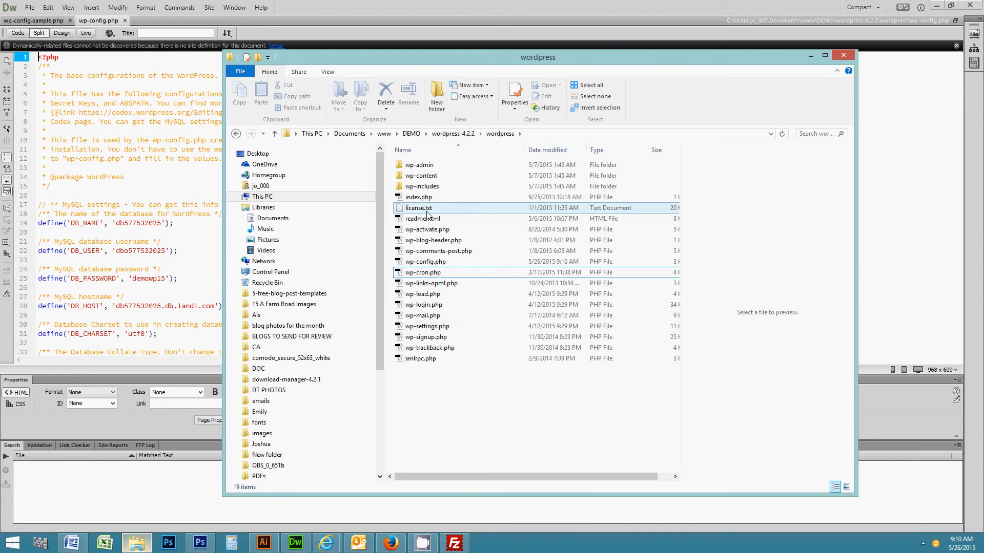
left_click(411, 220)
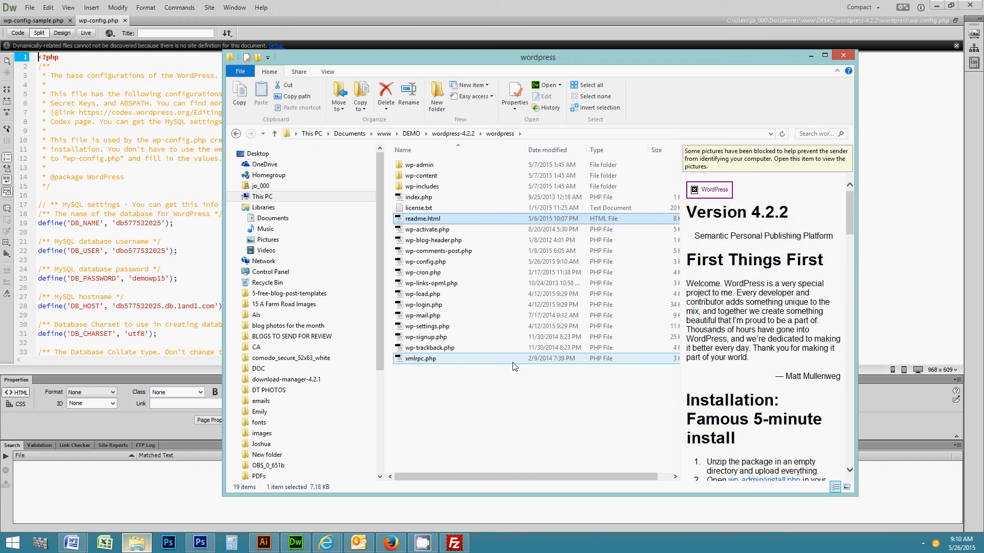
key("Delete")
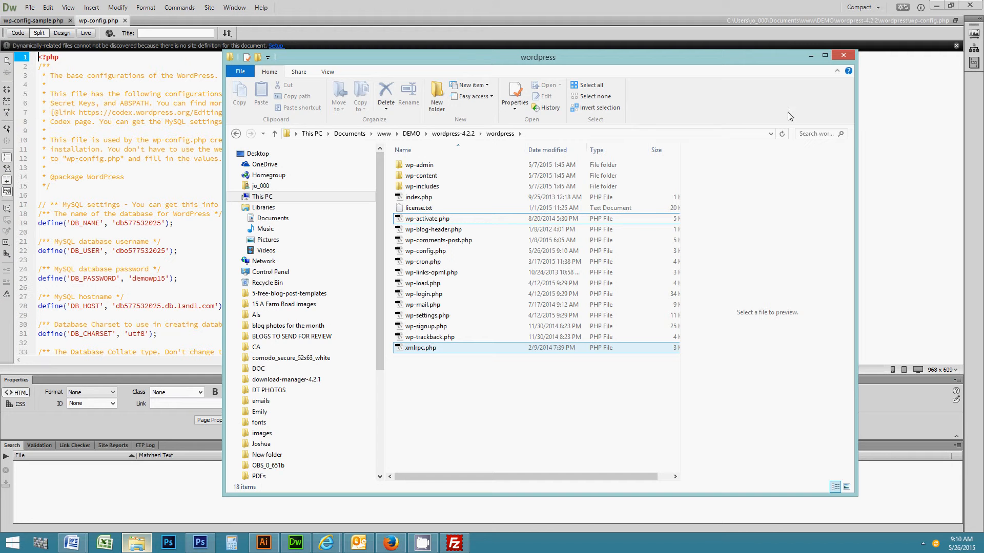
left_click(811, 56)
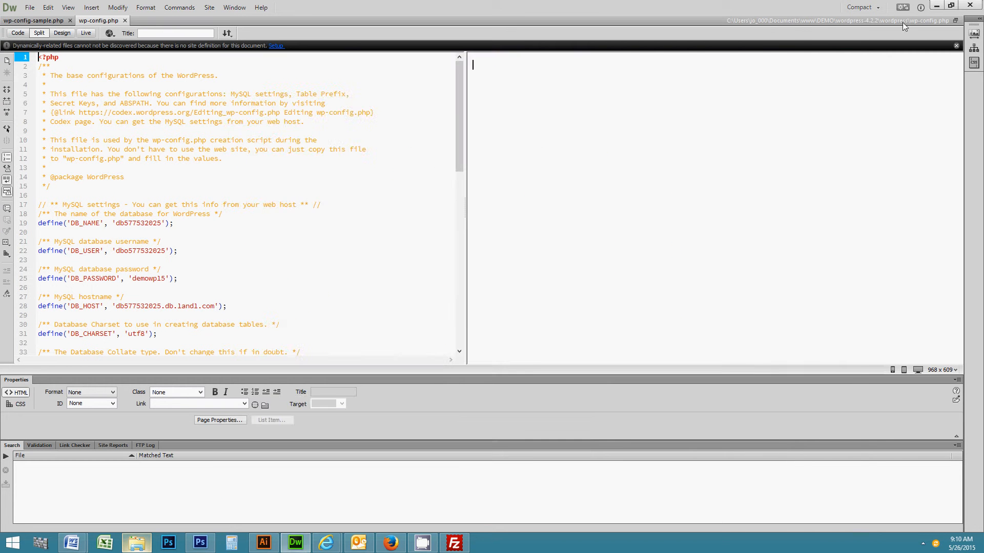
Refresh FileZilla's local list and open the wordpress-4.2.2\wordpress folder.
left_click(937, 6)
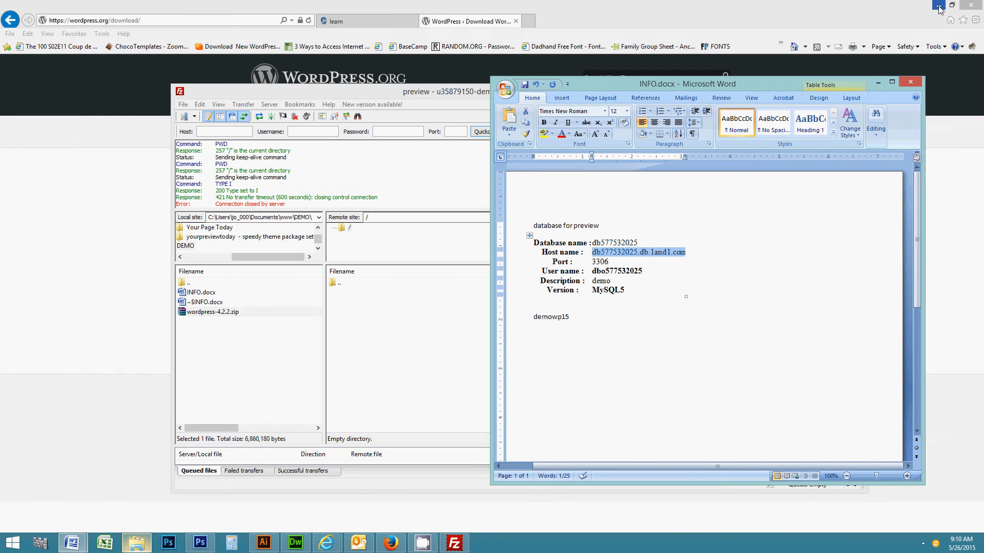
left_click(878, 82)
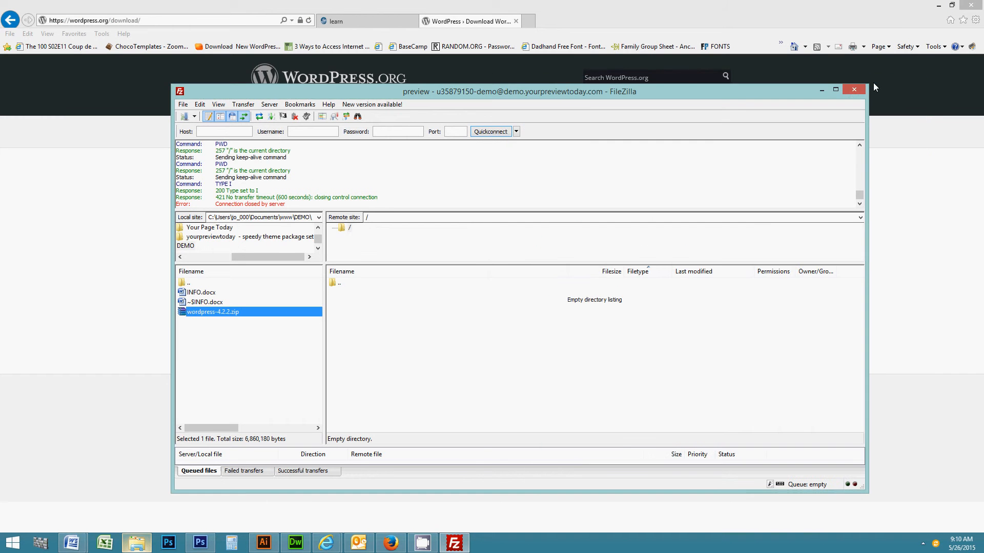
right_click(219, 327)
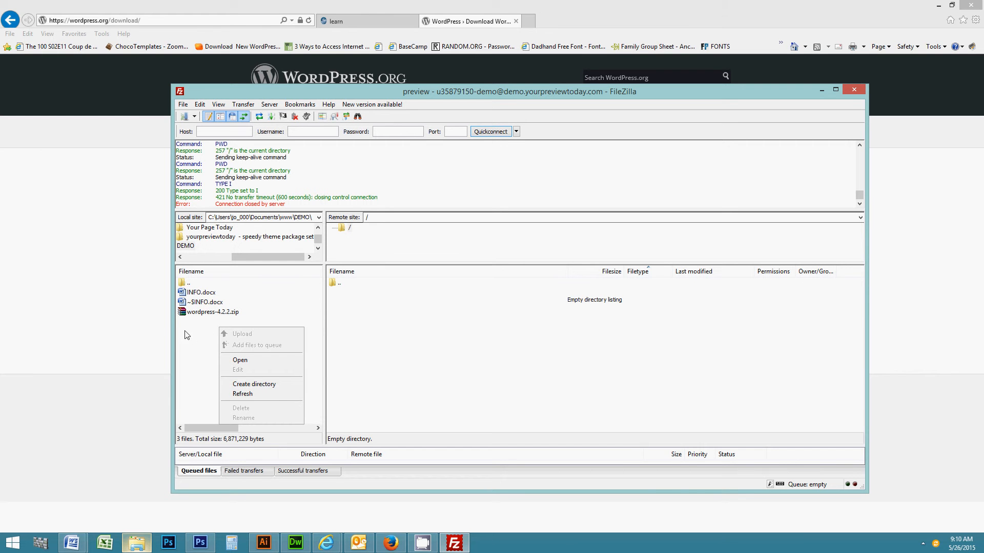
left_click(222, 394)
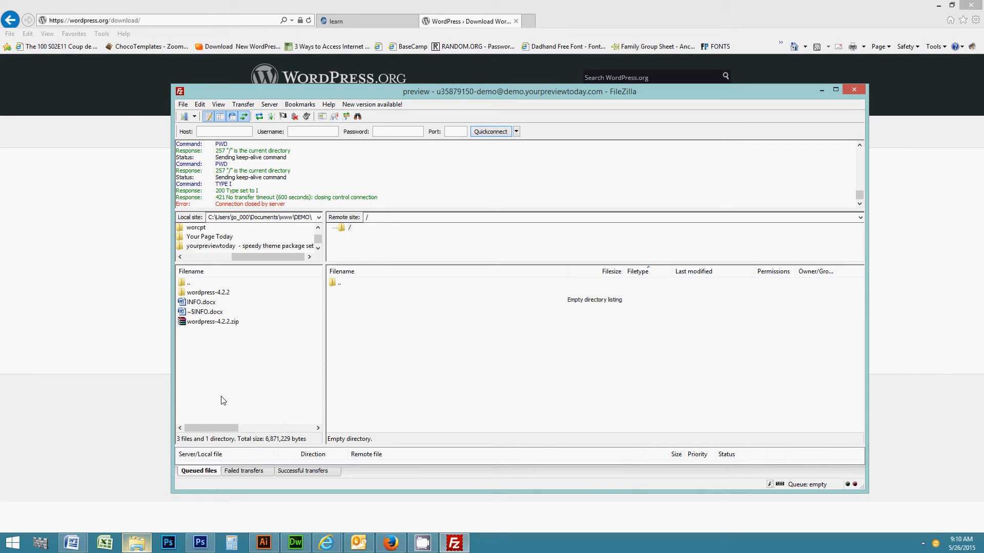
double_click(208, 292)
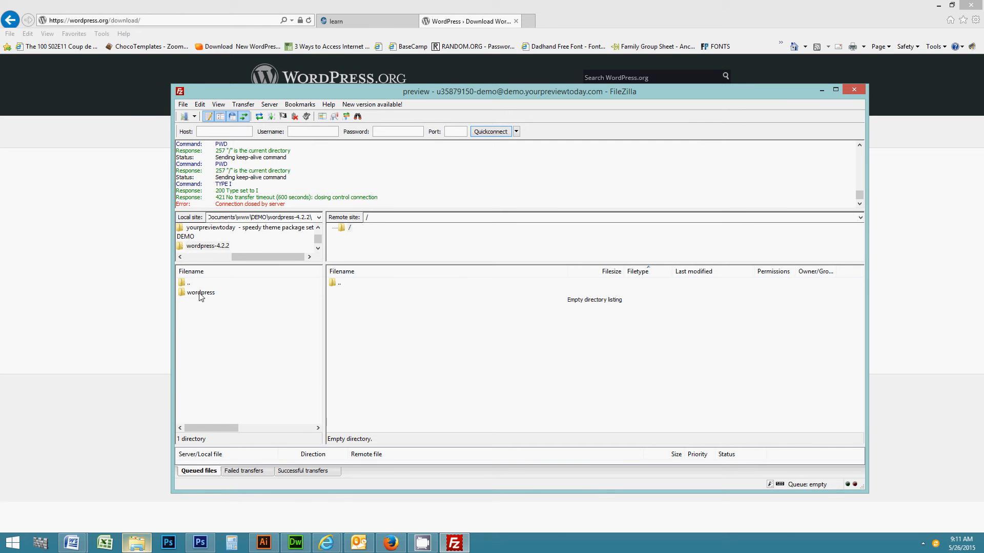
double_click(201, 294)
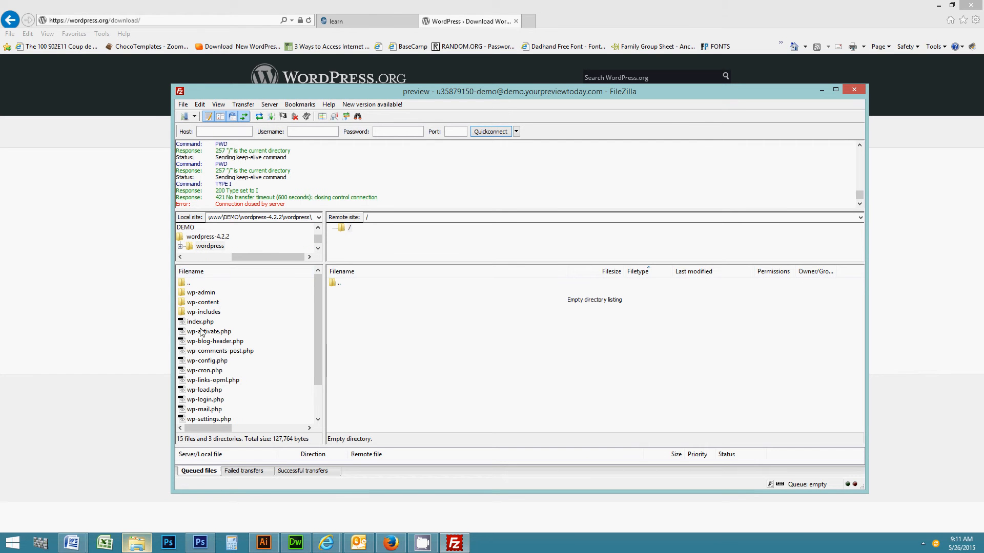
Select everything from wp-admin to license.txt and upload it to the remote root.
left_click(207, 293)
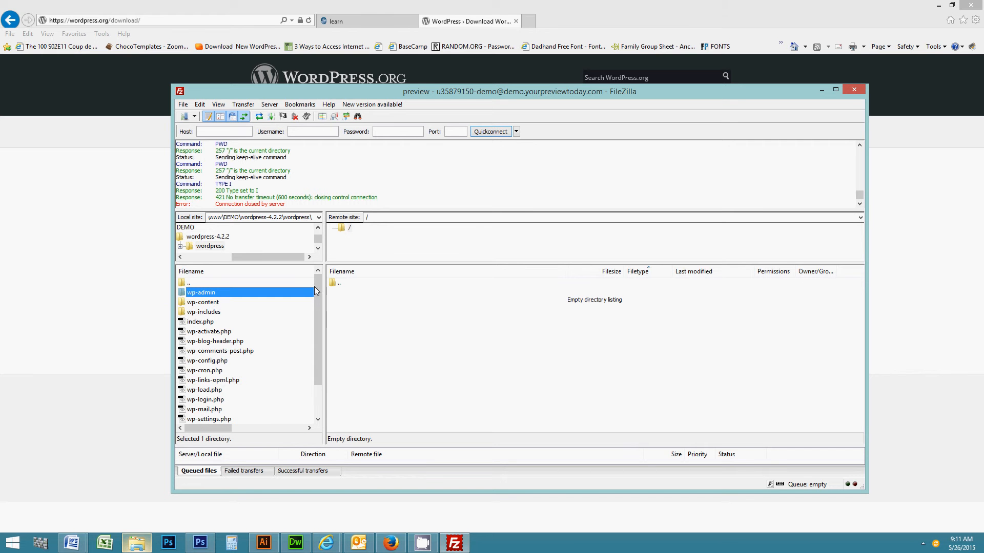
left_click_drag(318, 306, 319, 345)
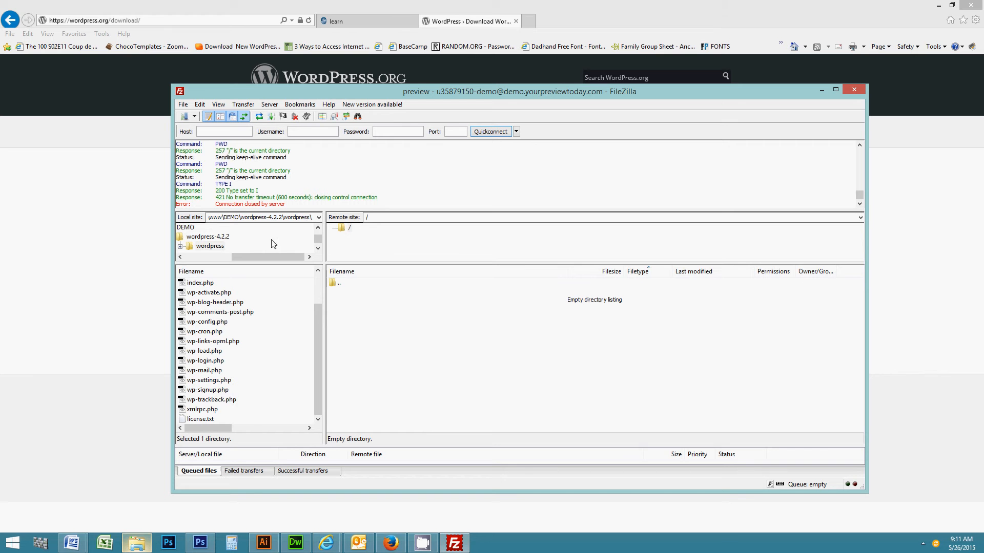
left_click_drag(318, 328, 318, 289)
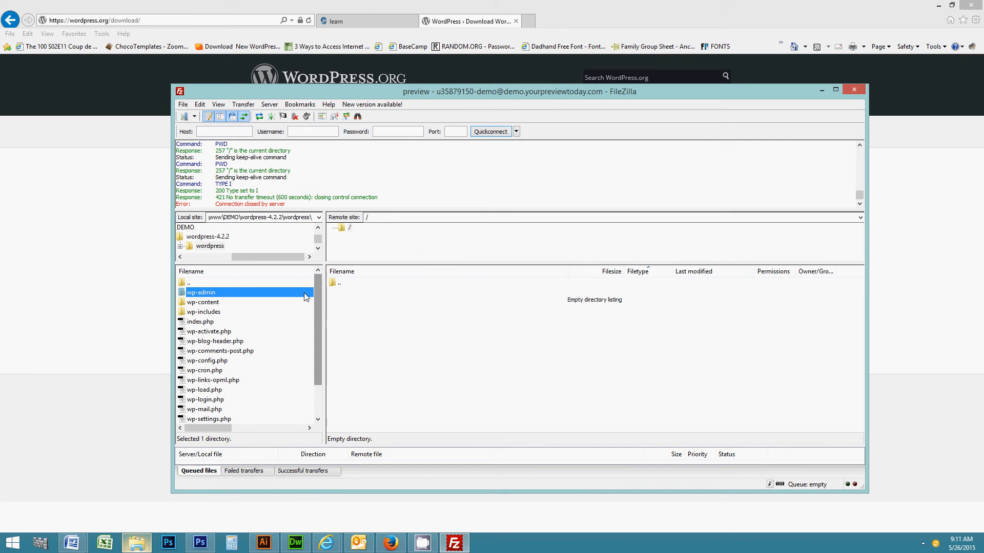
scroll(205, 348, "down", 2)
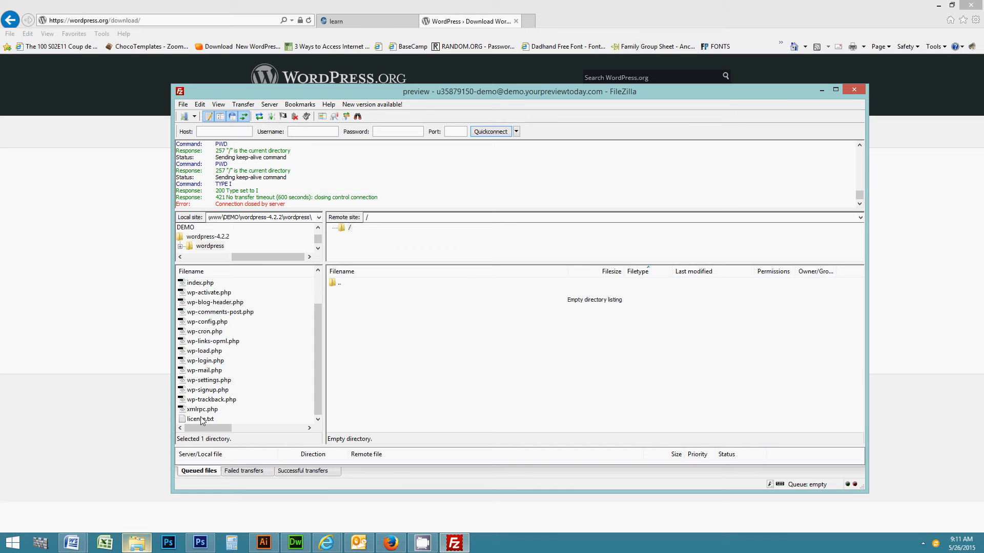
left_click(201, 419, "shift")
left_click_drag(320, 385, 319, 327)
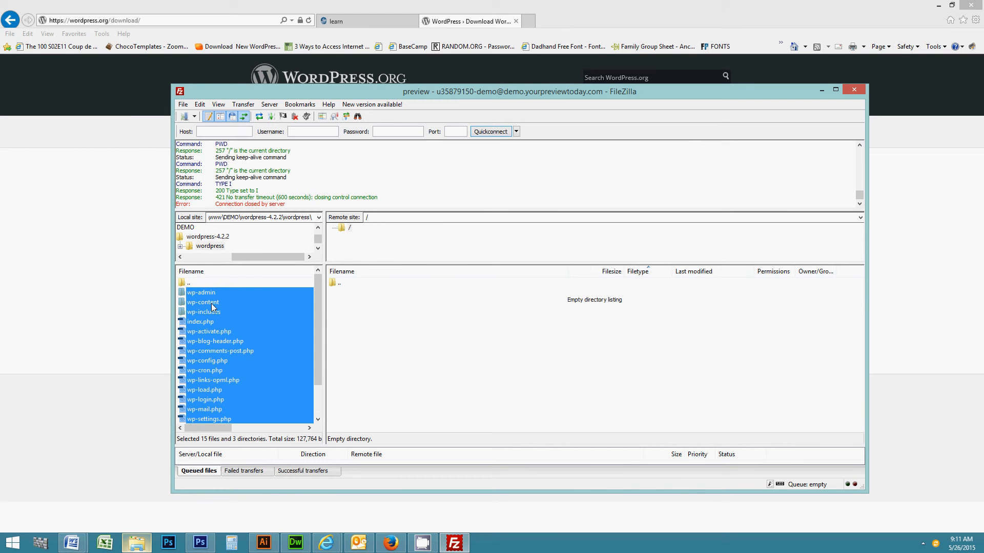
left_click_drag(227, 336, 373, 320)
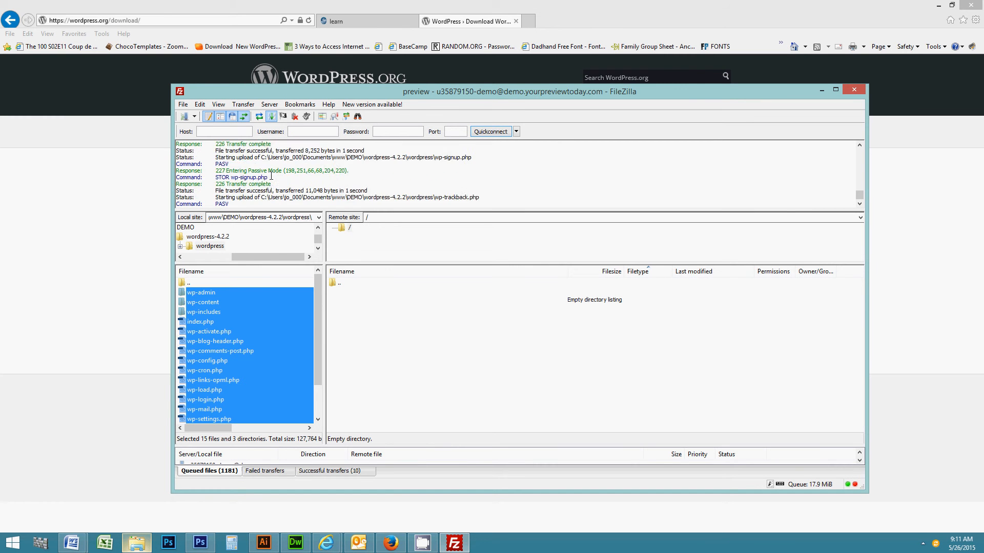
Reposition FileZilla and enlarge the transfer queue while the 1191 uploads complete.
left_click_drag(426, 91, 417, 31)
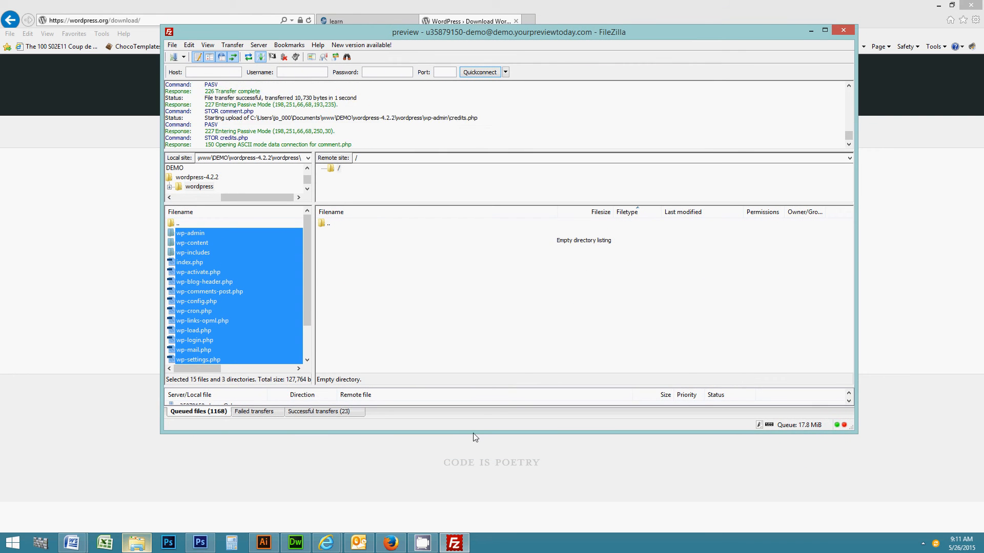
left_click_drag(475, 435, 469, 482)
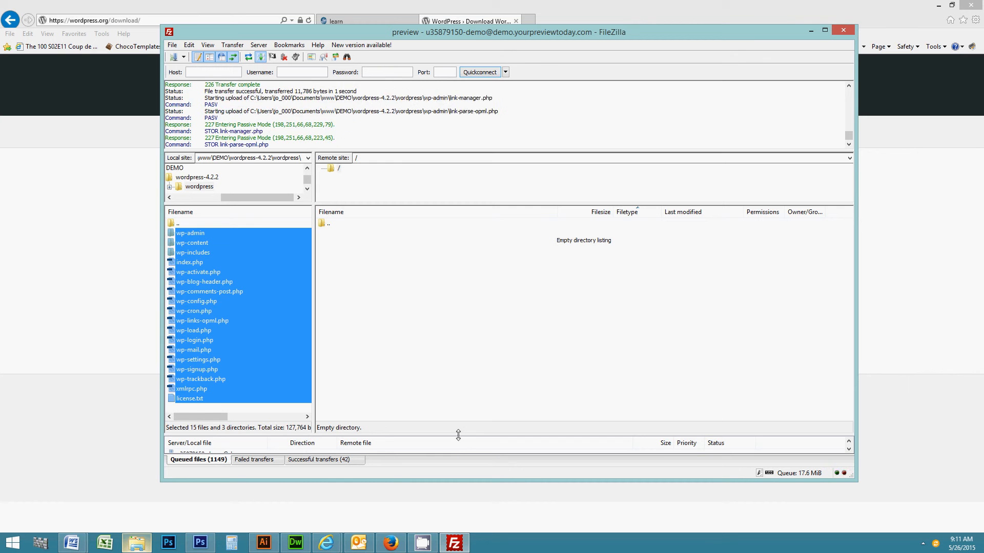
left_click_drag(460, 428, 461, 367)
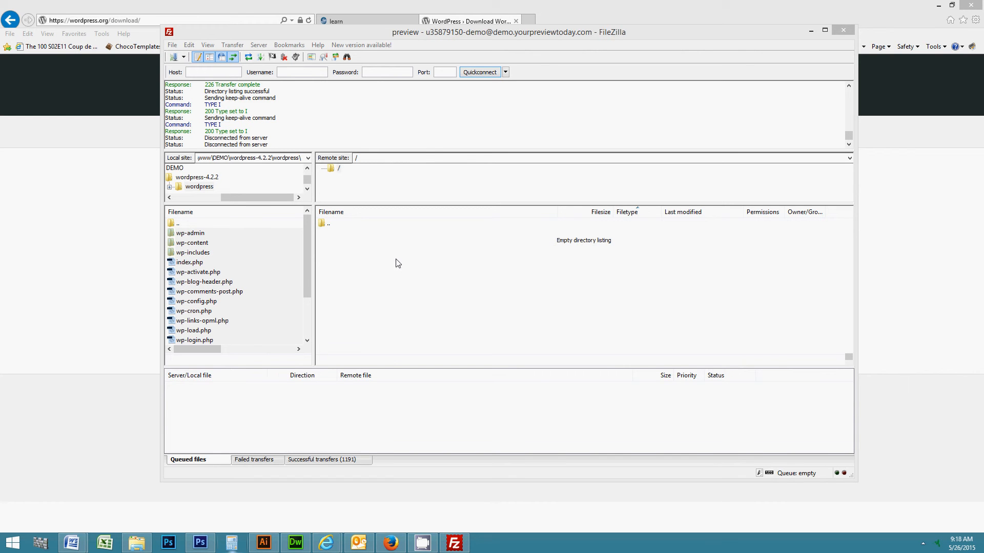
Refresh FileZilla's remote listing to show wp-admin, wp-content, wp-includes and the 15 uploaded files.
right_click(396, 263)
left_click(419, 317)
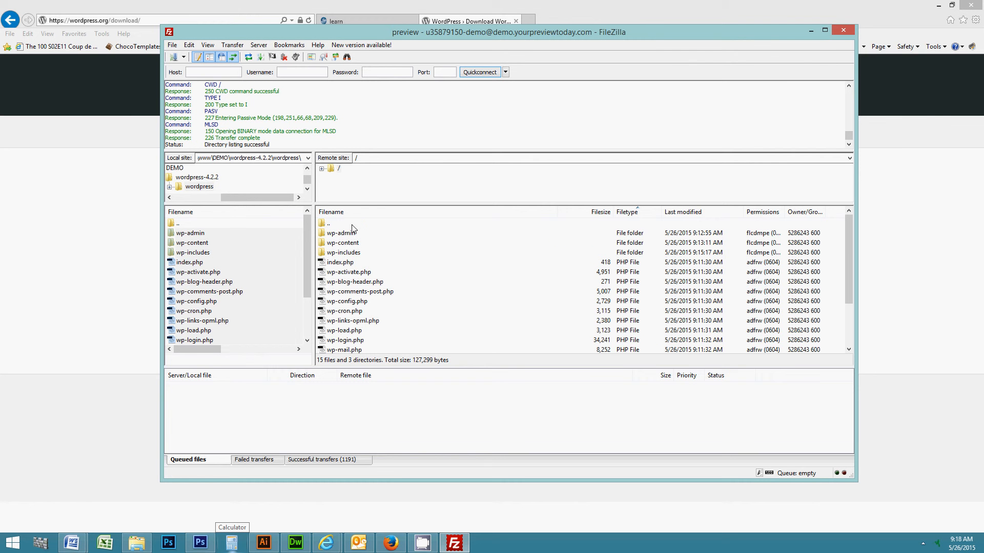
scroll(352, 235, "down", 2)
scroll(351, 330, "up", 2)
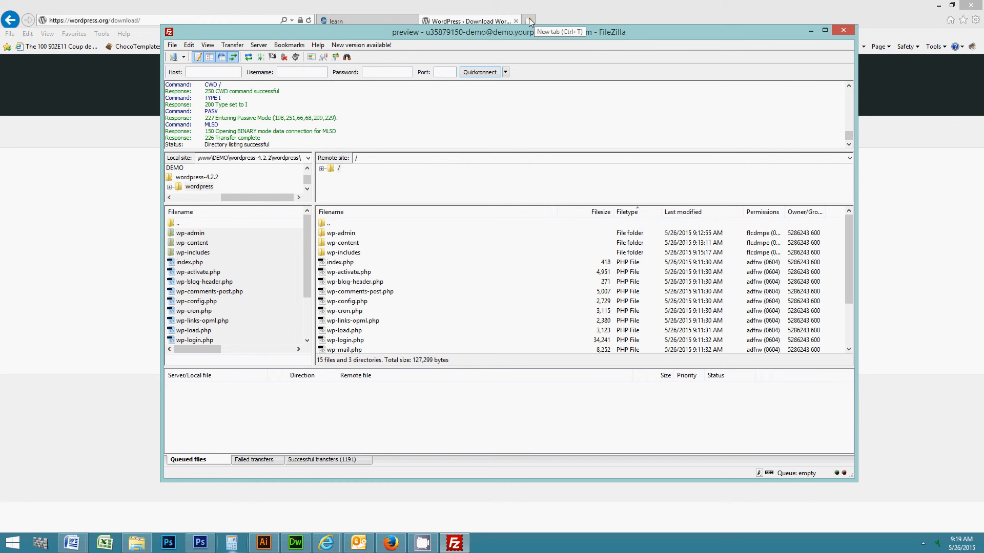
Load demo.yourpreviewtoday.com in a new Internet Explorer tab to reach WordPress's language selection page.
left_click(530, 23)
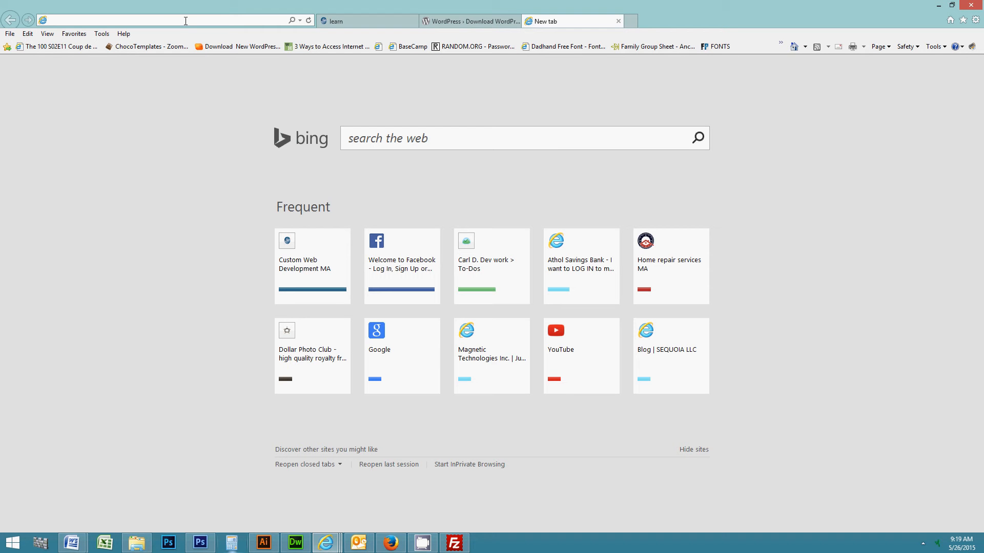
type("o.yourpag")
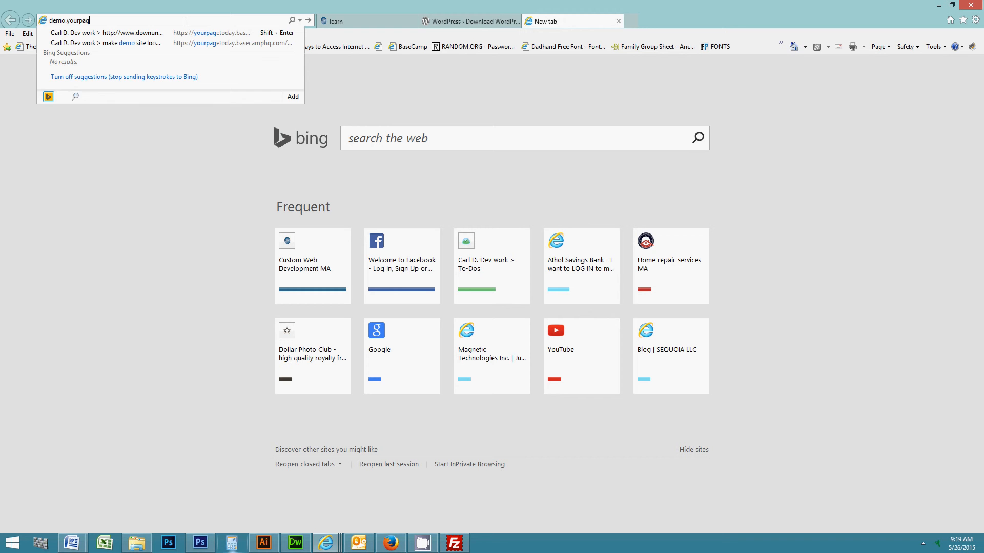
key("BackSpace")
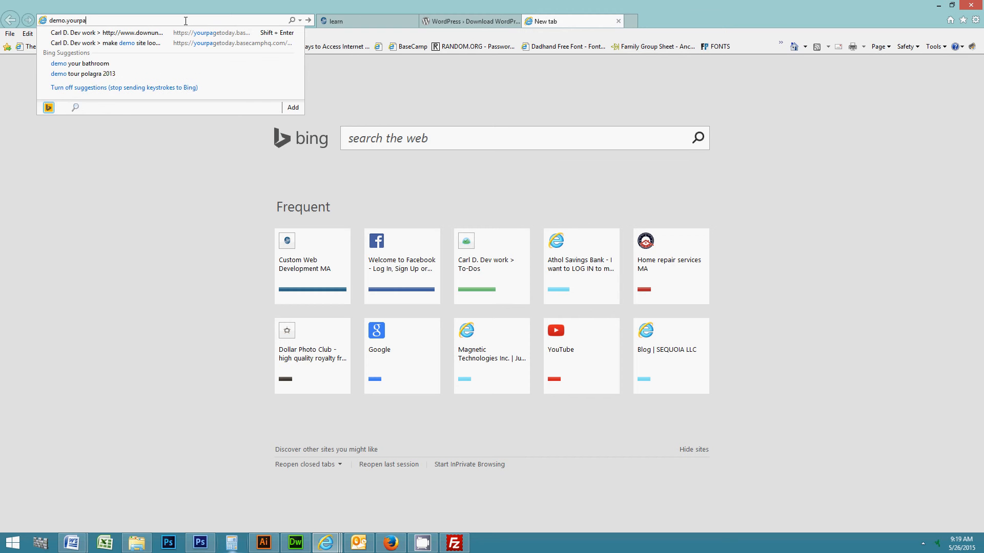
key("BackSpace")
key("BackSpace")
key("BackSpace")
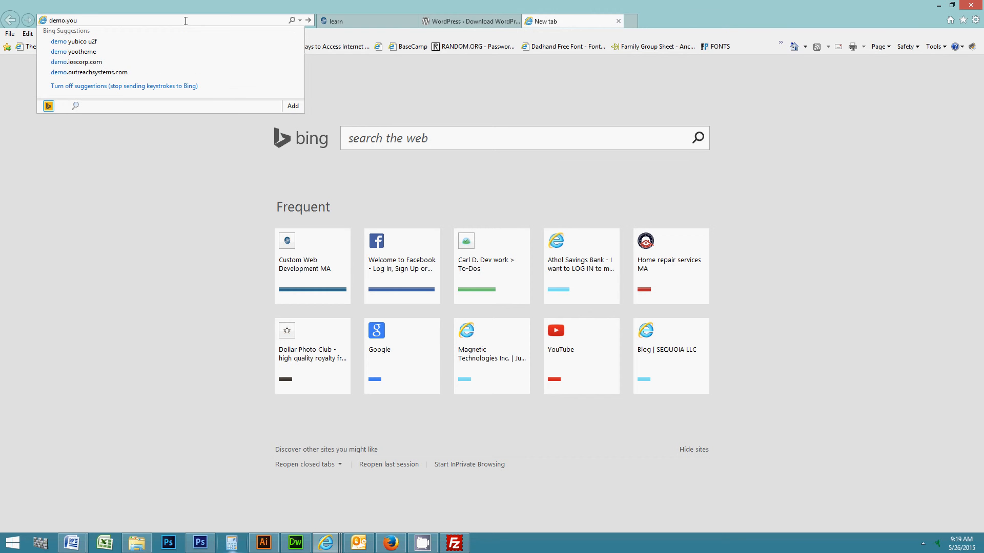
type("r")
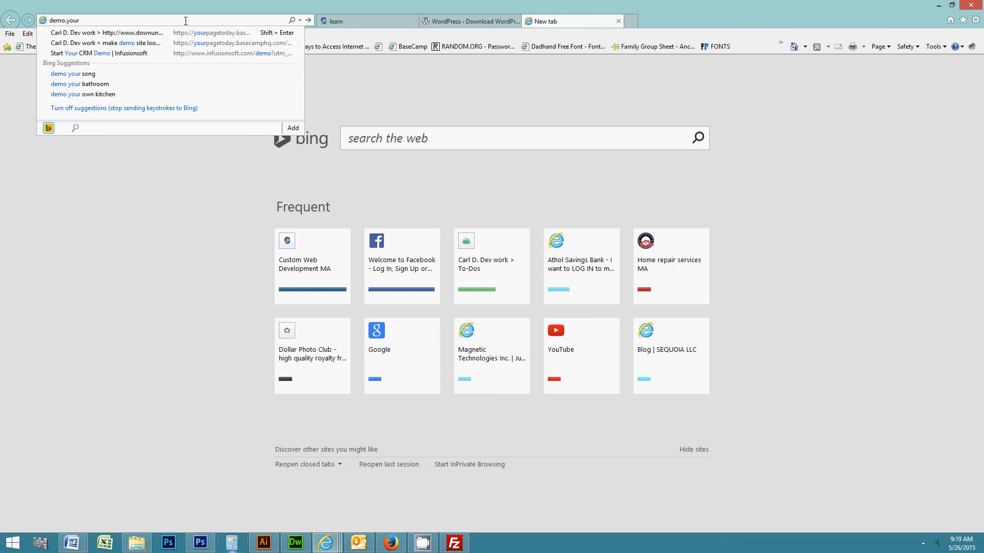
type("previewtoda")
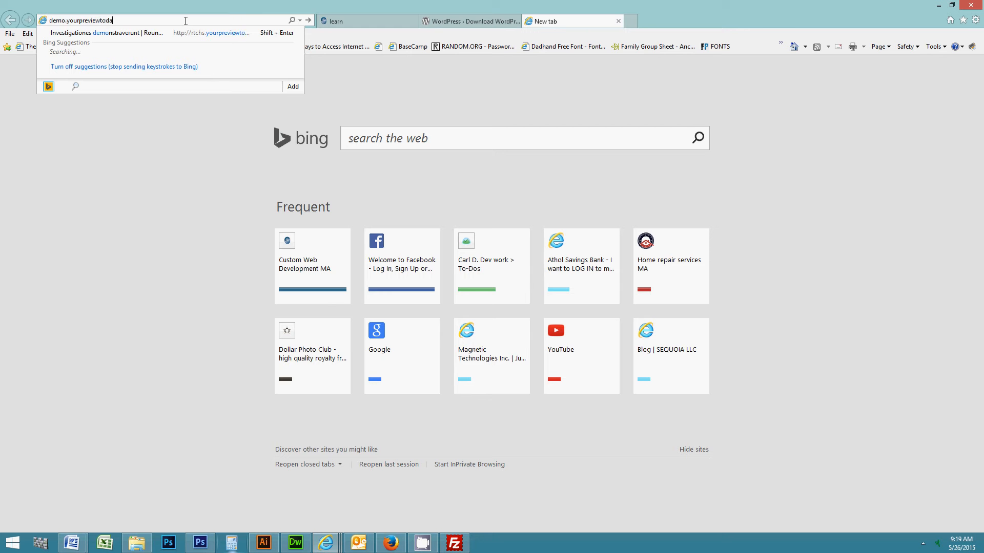
type("y.com")
key("Return")
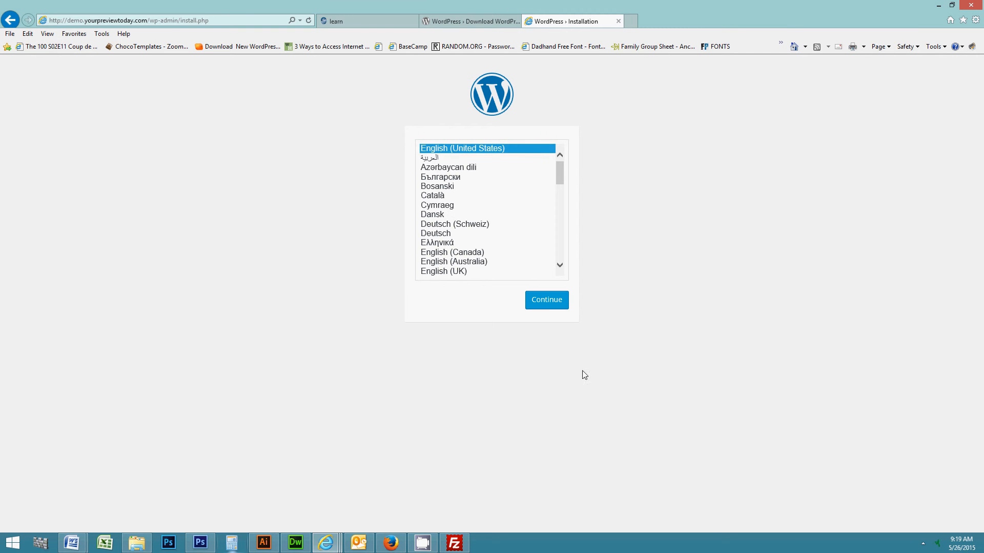
Continue in English and enter site title 'demo', the admin username and password.
left_click(549, 306)
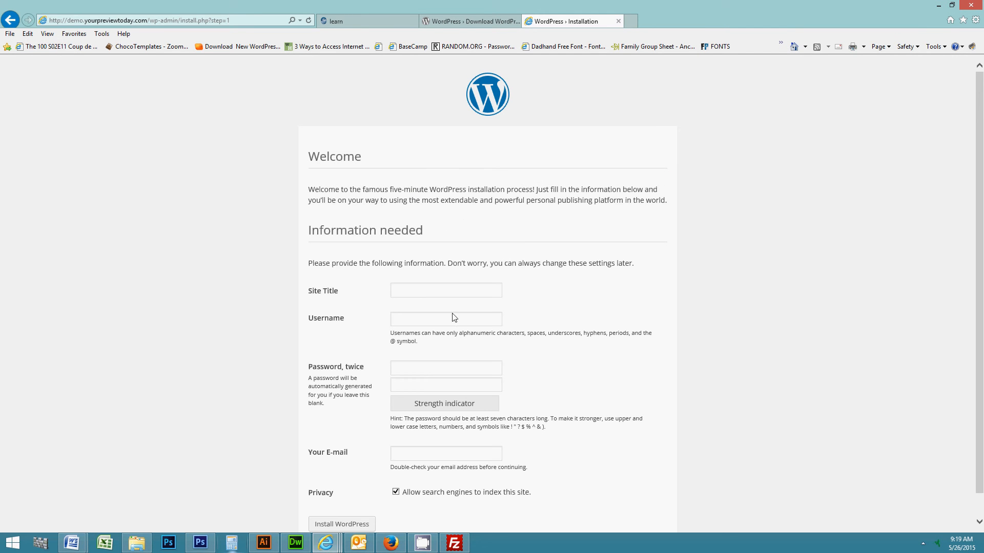
type("demo")
left_click(406, 319)
type("yptadmin*********")
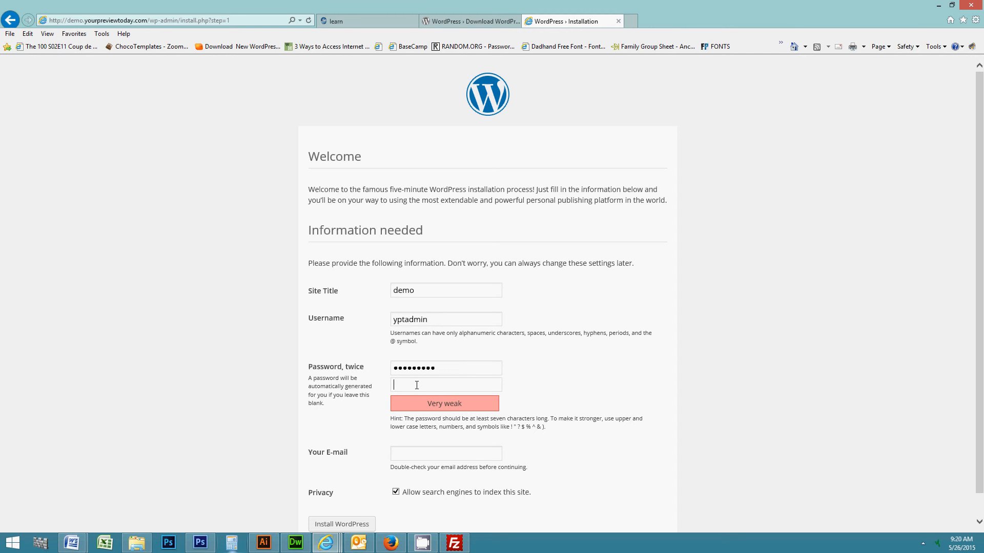
left_click(417, 385)
type("••••••••••")
Enter the admin e-mail, discourage search engine indexing, and run the WordPress installation.
left_click(403, 454)
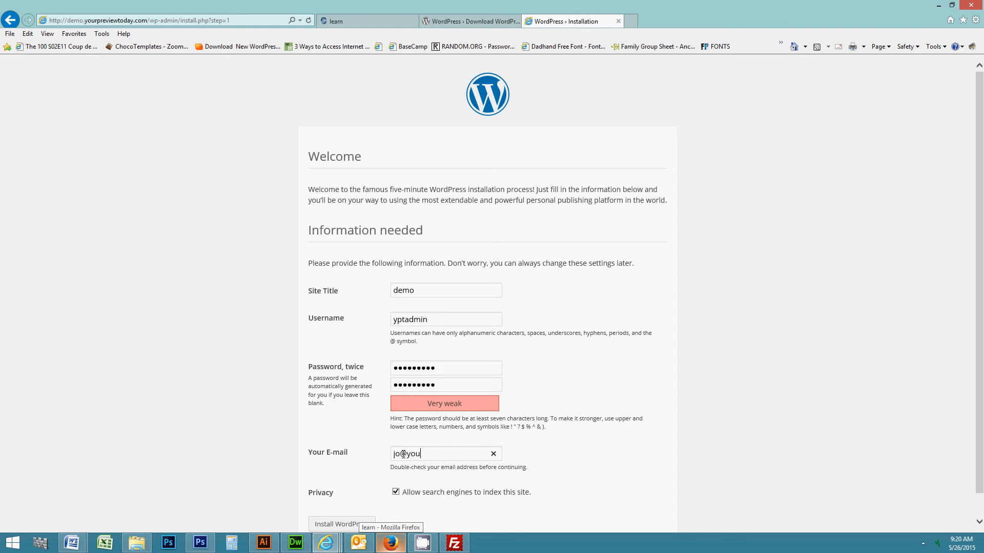
scroll(605, 490, "down", 1)
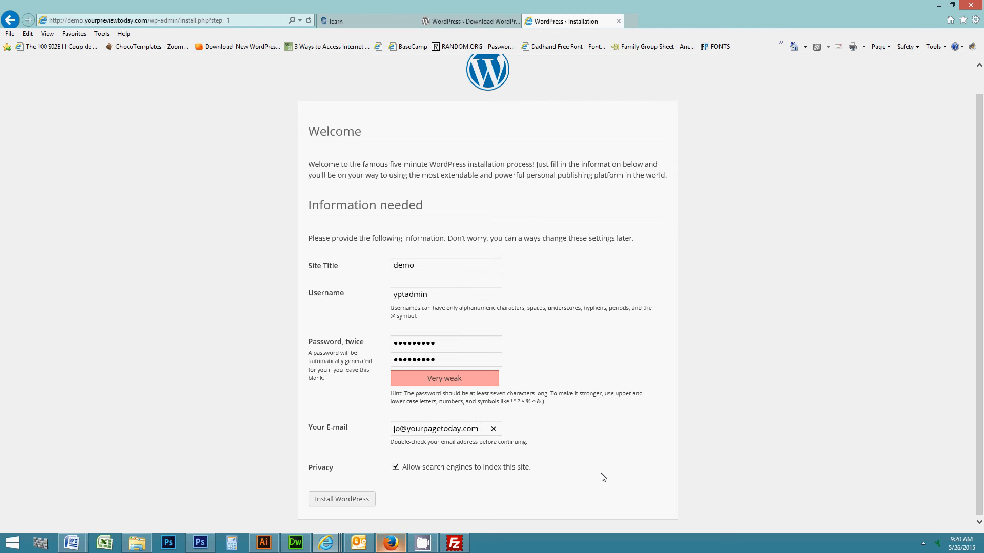
left_click(396, 467)
left_click(333, 502)
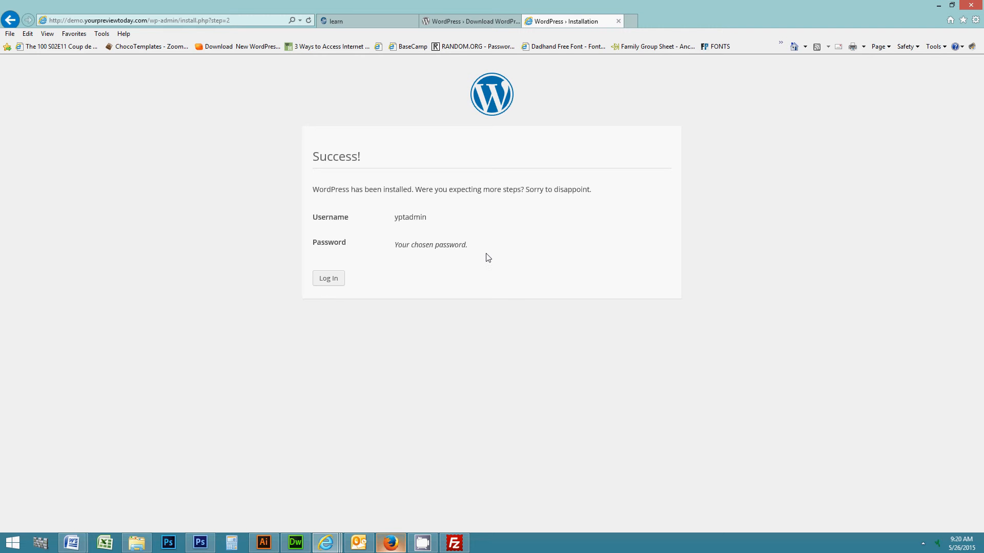
Log in to the new site with the admin username and password to reach the Dashboard.
left_click(336, 280)
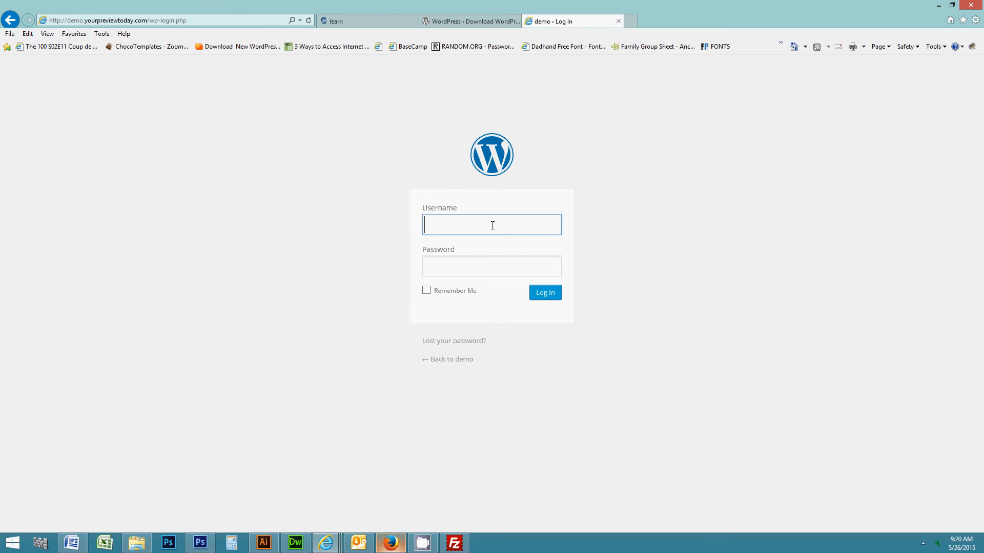
type("yptqadmin")
key("Tab")
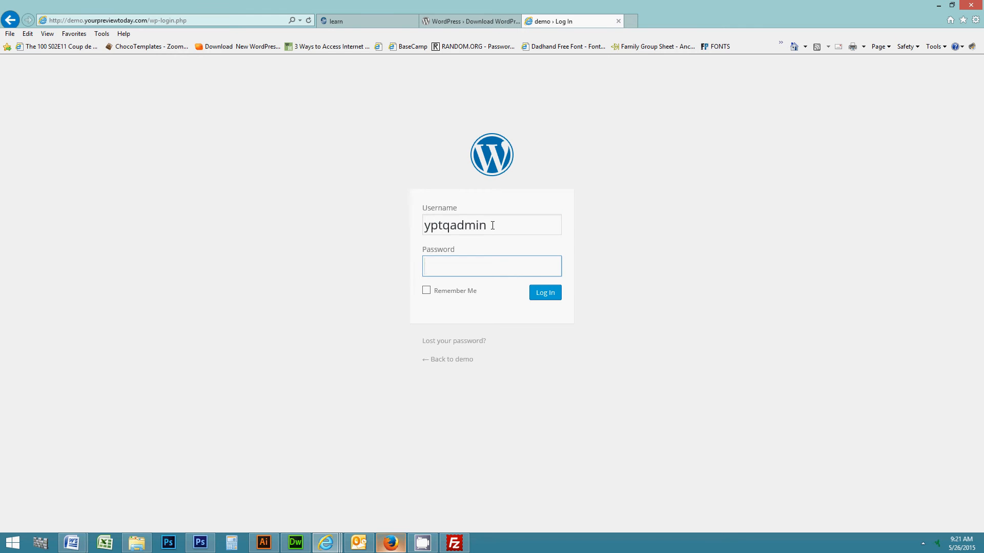
left_click(491, 226)
key("BackSpace")
key("BackSpace")
key("BackSpace")
key("BackSpace")
key("BackSpace")
key("BackSpace")
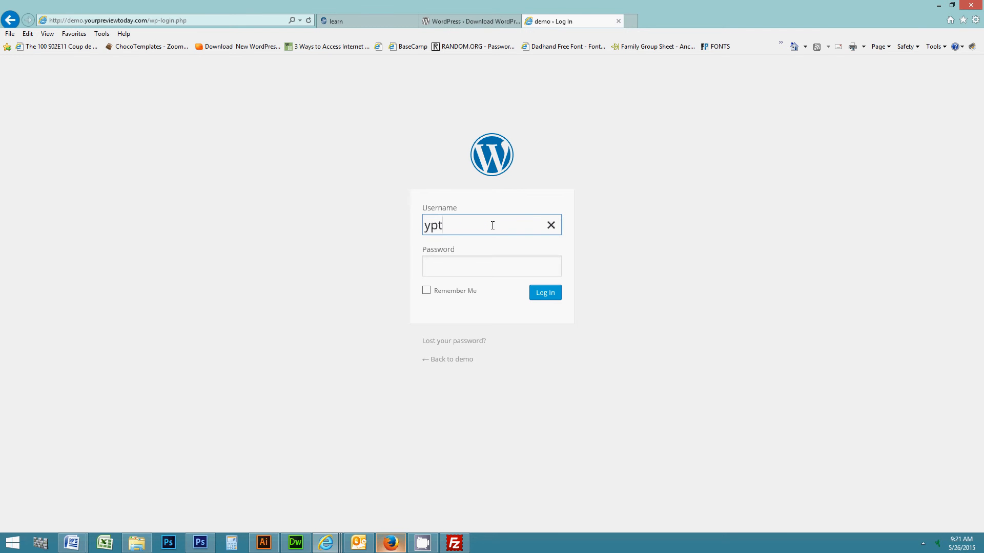
type("admin")
key("Tab")
type("****")
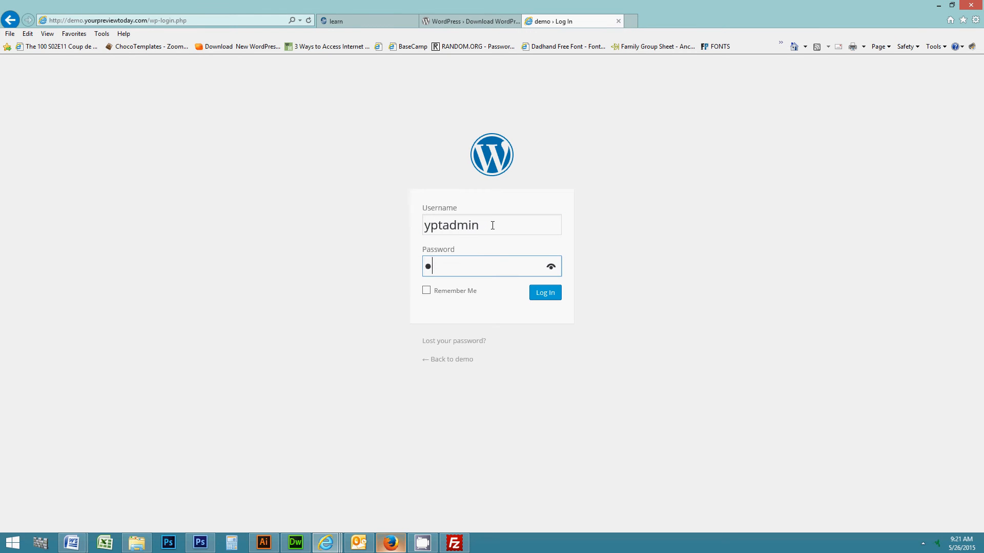
type("*****")
key("Return")
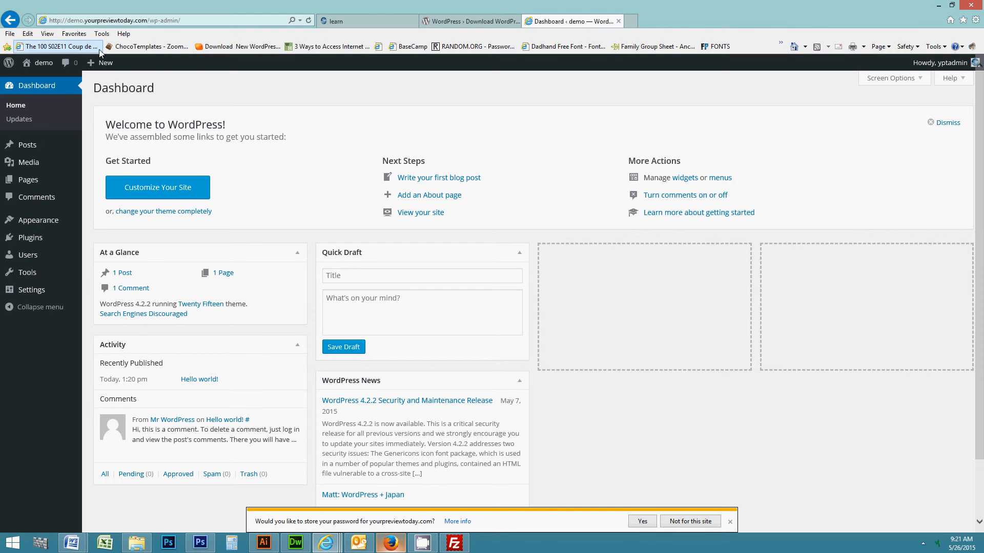
mouse_move(41, 68)
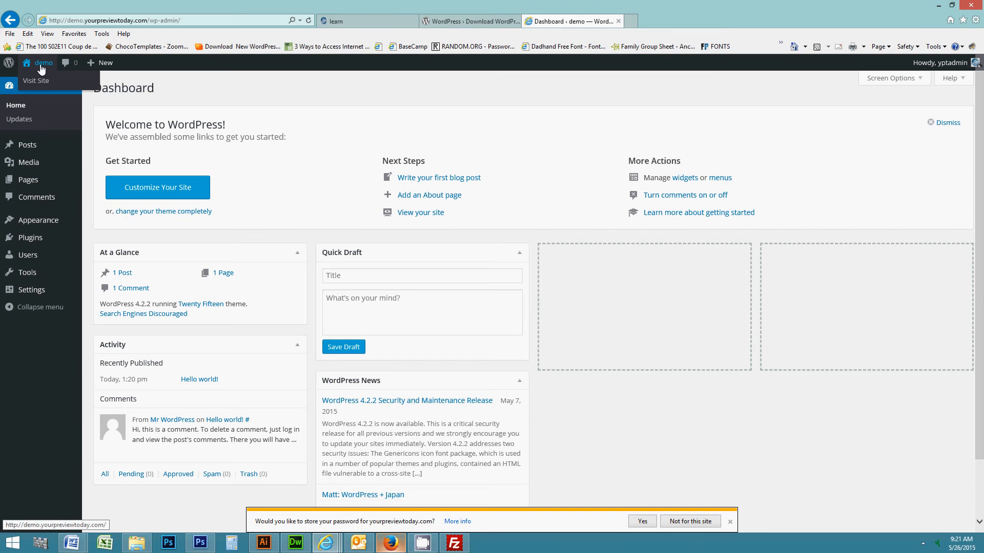
left_click(44, 81)
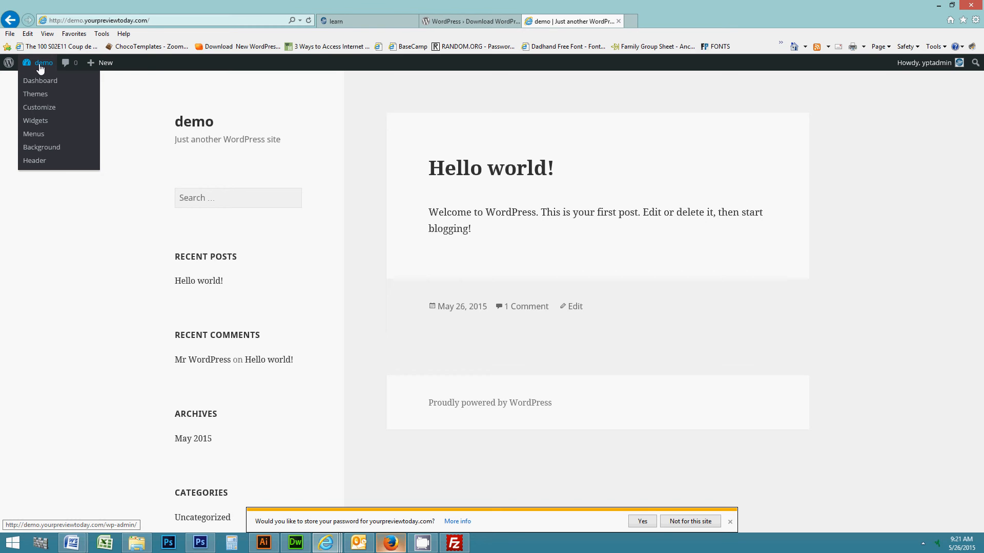
left_click(40, 69)
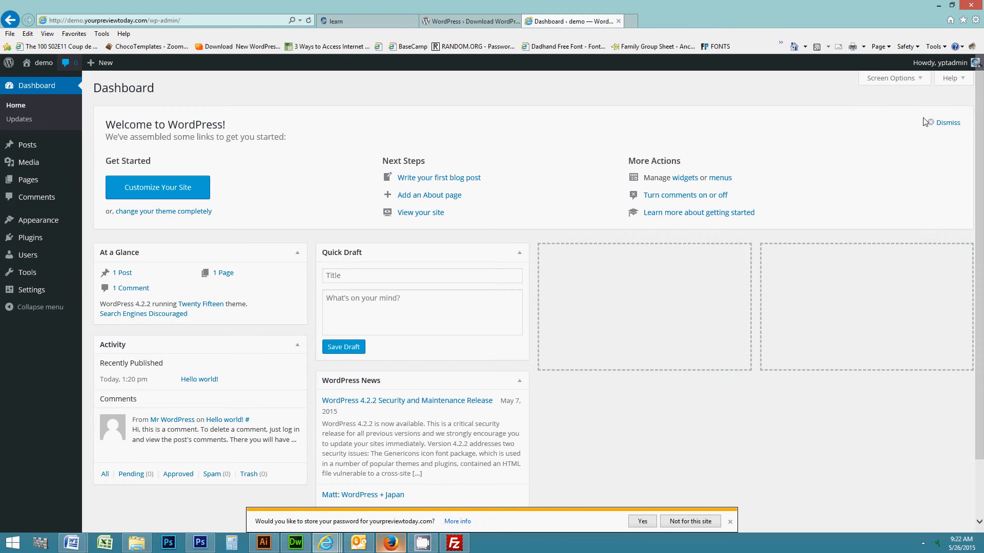
Hide the Welcome, WordPress News and Quick Draft panels and drag Activity into the second column.
left_click(890, 78)
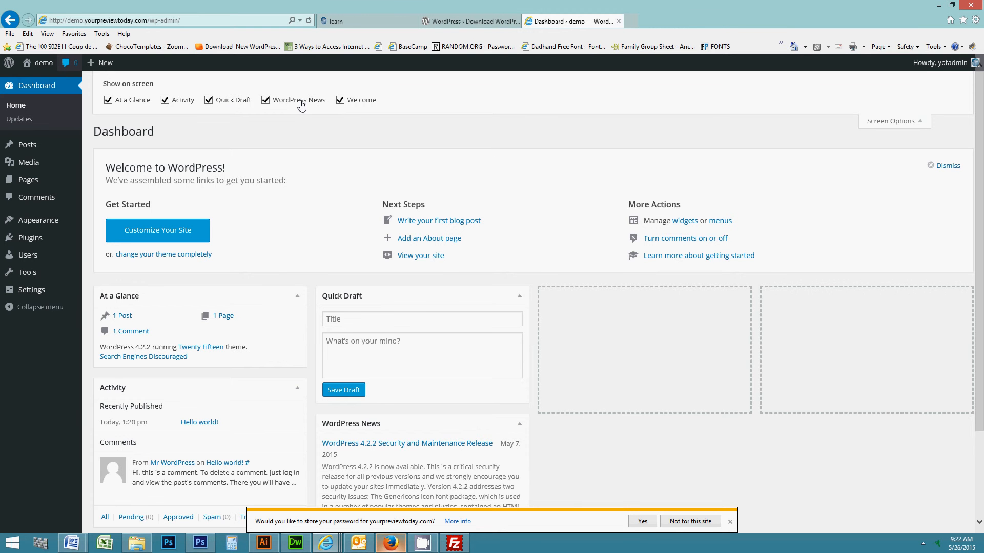
left_click(340, 100)
left_click(287, 100)
left_click(208, 100)
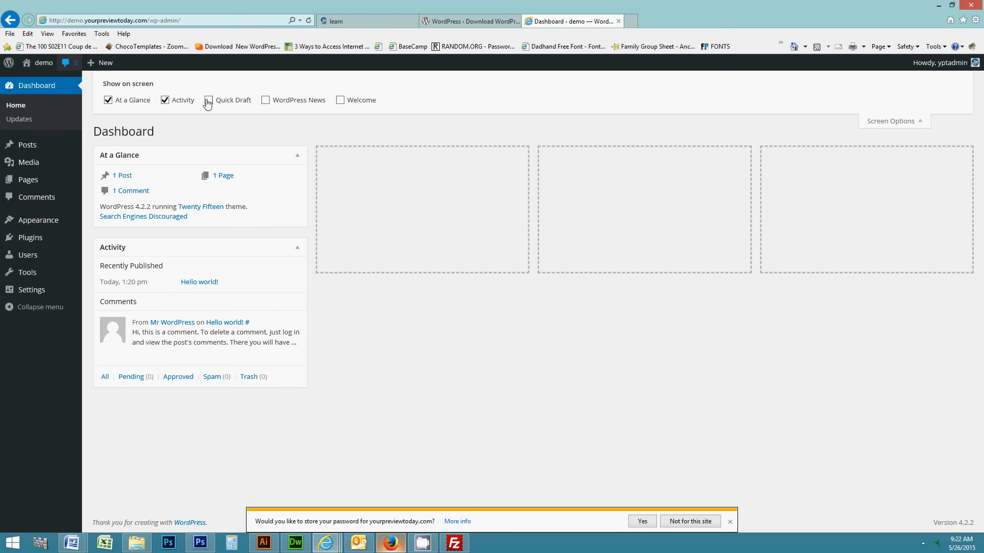
left_click_drag(205, 243, 354, 174)
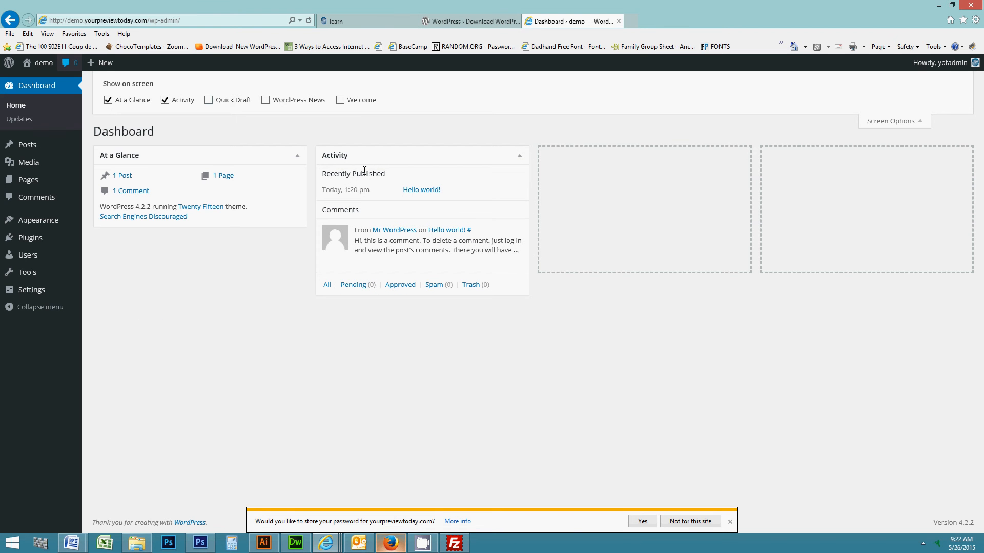
mouse_move(390, 237)
left_click(871, 121)
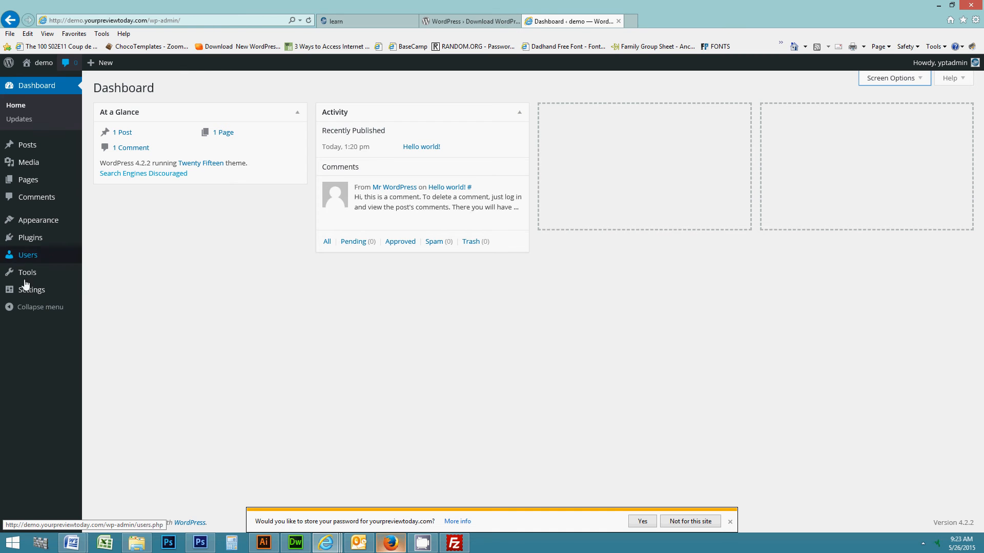
Review the General settings: site title 'demo', WordPress and Site Address URLs, and admin e-mail.
mouse_move(31, 293)
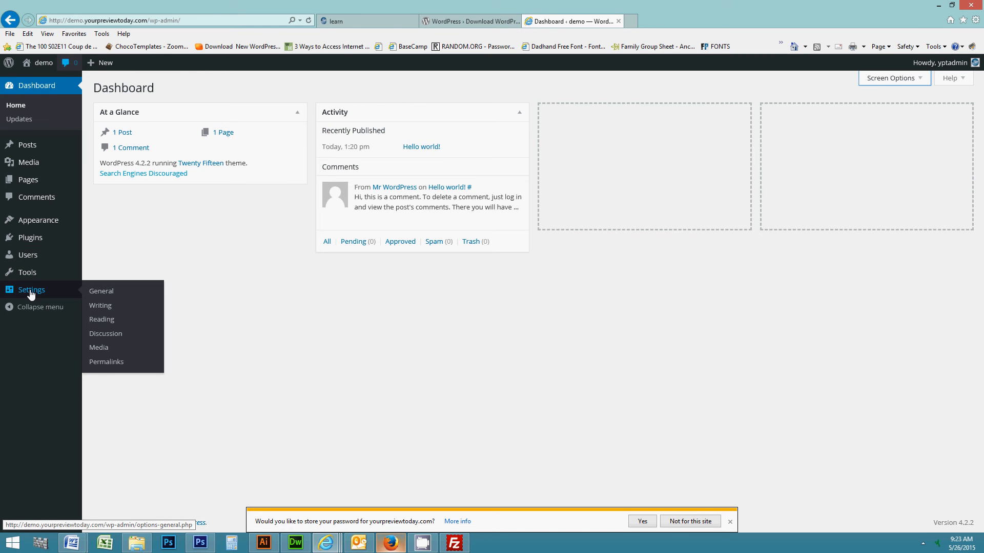
left_click(31, 292)
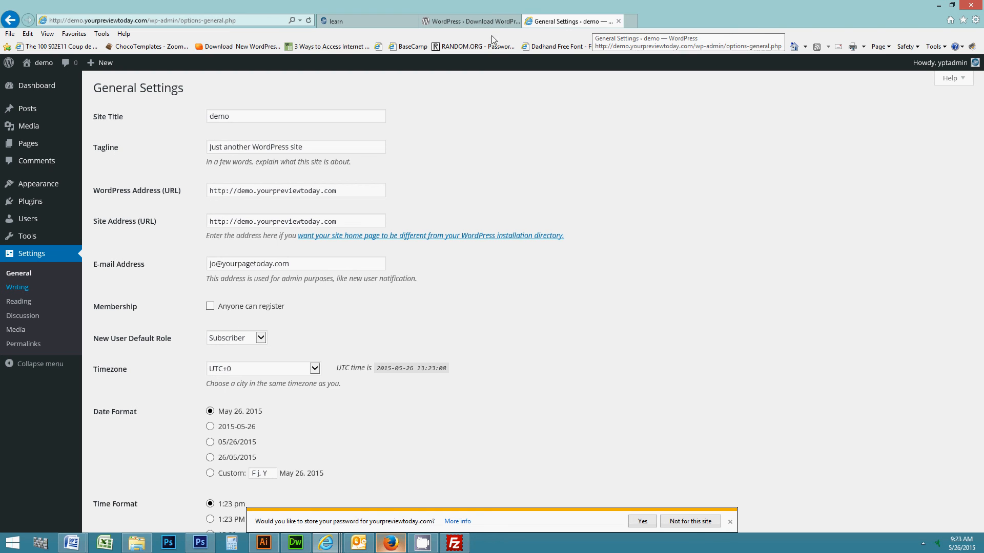
left_click(248, 117)
double_click(241, 119)
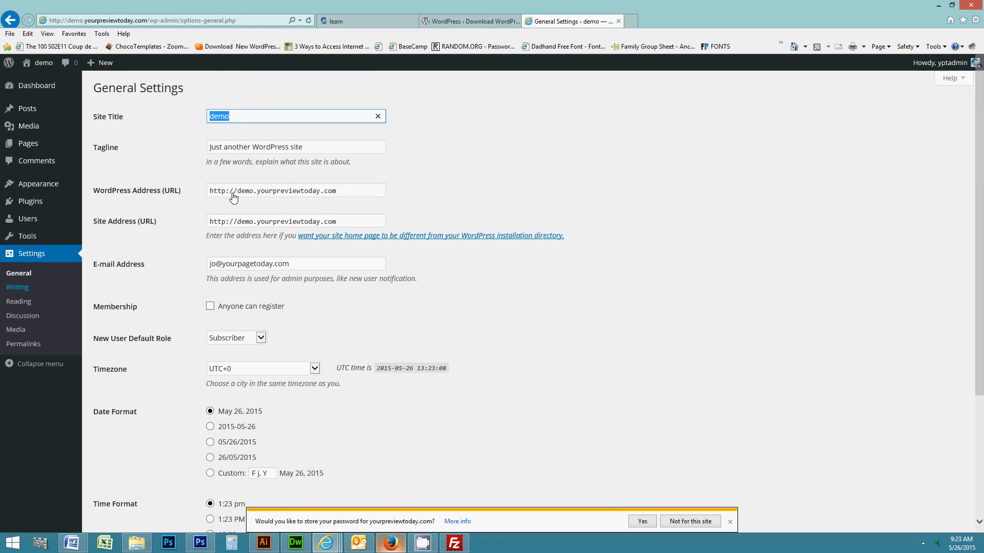
left_click_drag(337, 192, 213, 185)
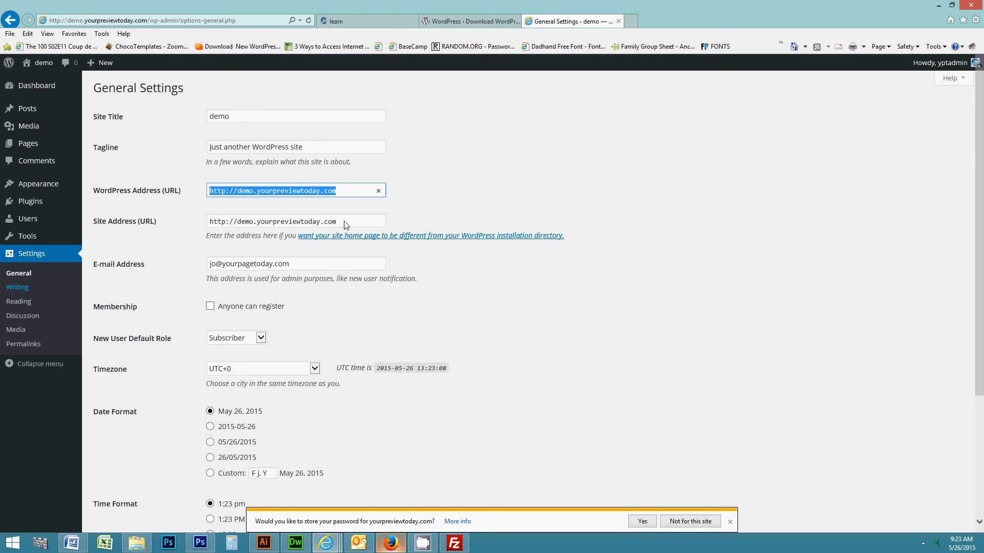
left_click_drag(344, 223, 213, 218)
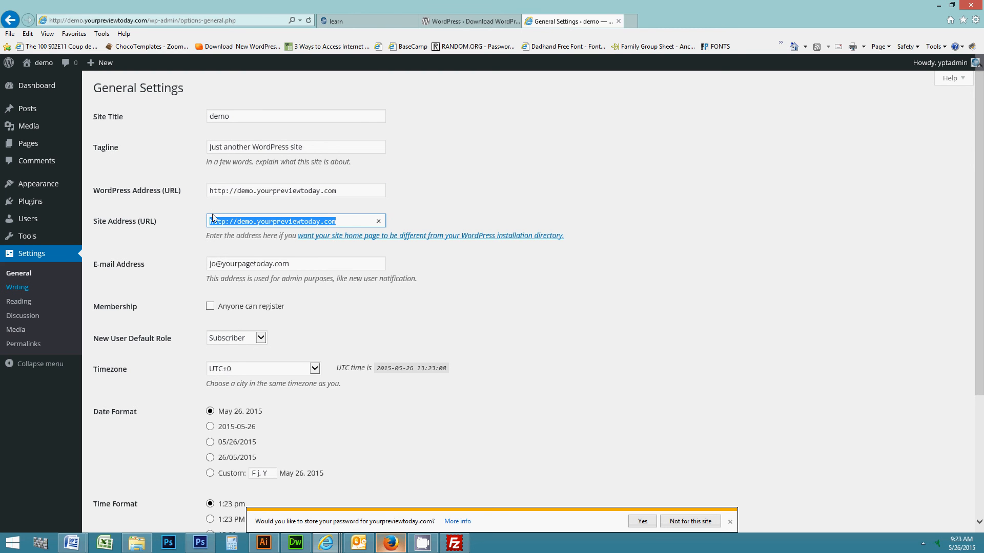
left_click(309, 268)
left_click_drag(307, 264, 204, 260)
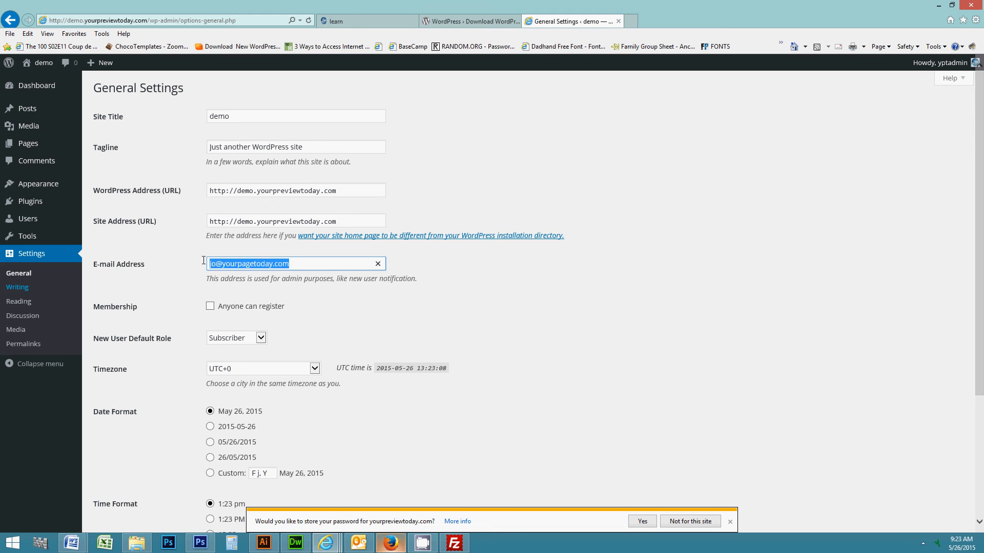
left_click(265, 264)
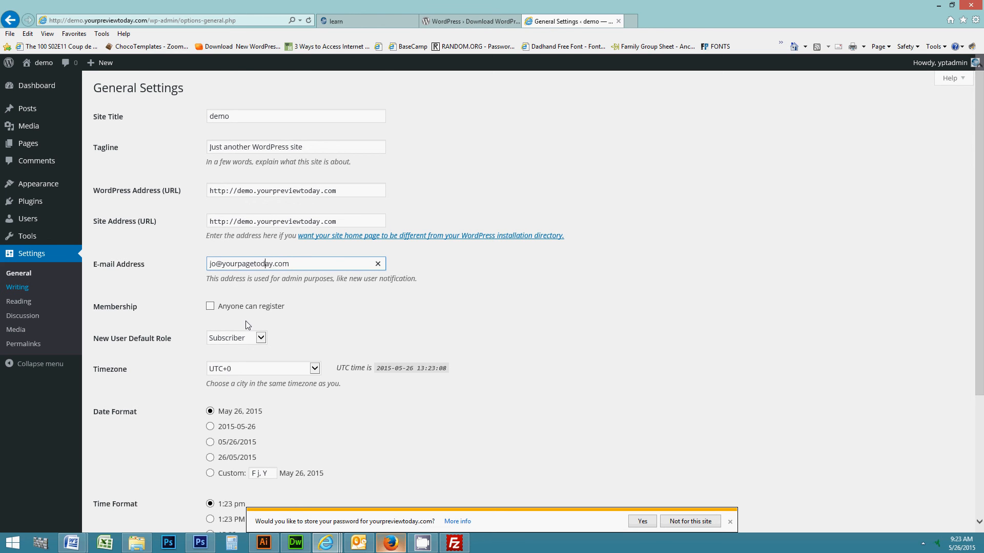
Scroll through the rest of the General settings, then go to Settings > Reading.
scroll(246, 323, "down", 2)
scroll(245, 323, "down", 3)
scroll(252, 346, "up", 5)
left_click(28, 304)
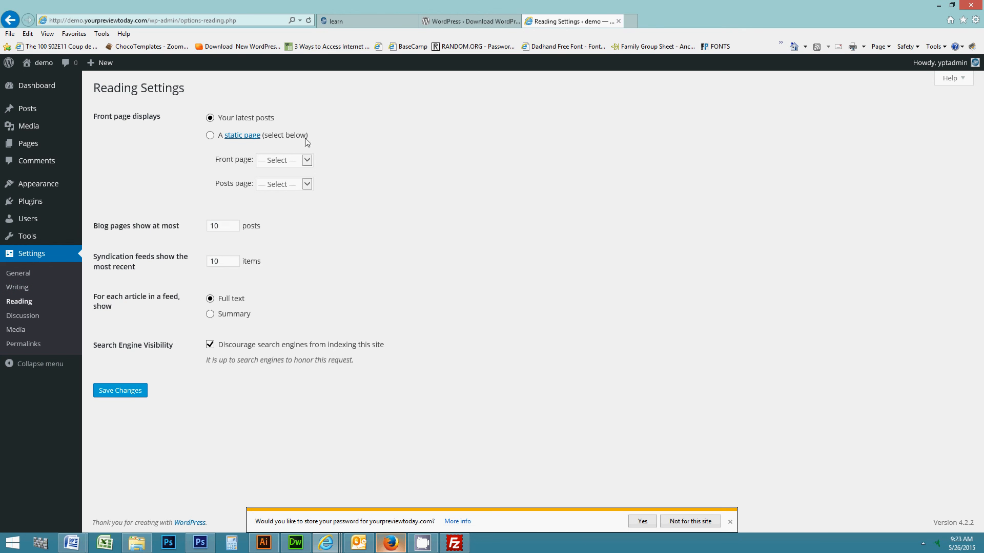
Switch the front page display to 'A static page', leaving the Front page list unset.
left_click(210, 137)
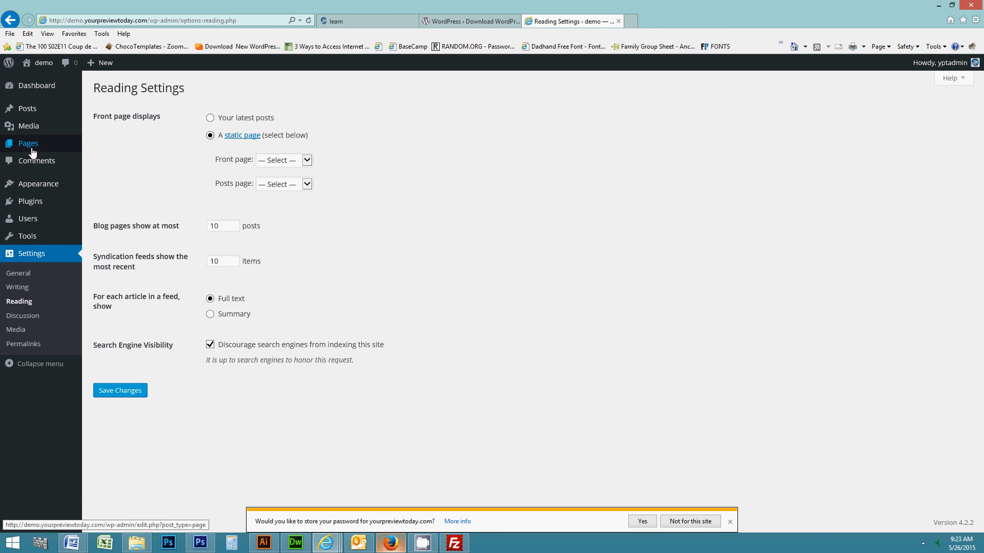
mouse_move(32, 153)
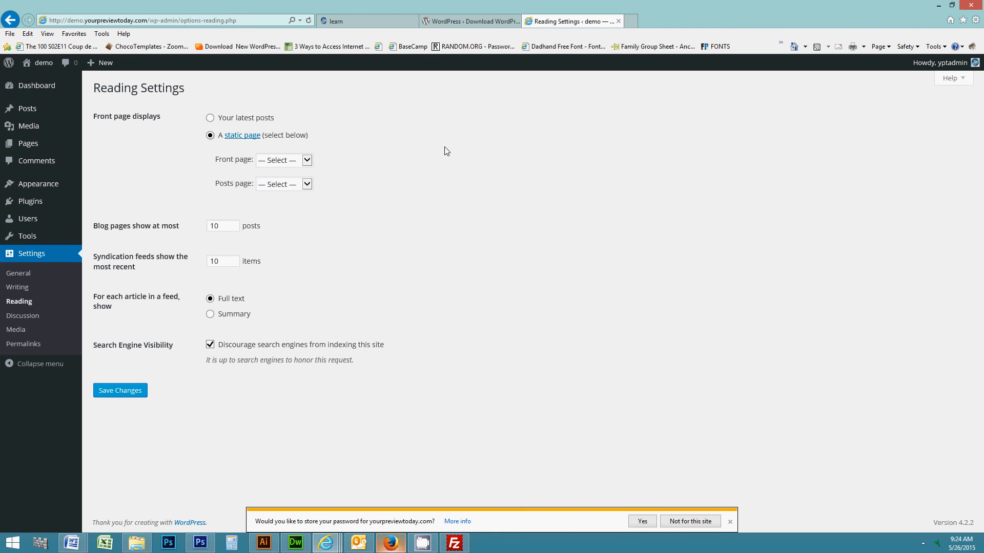
left_click(290, 163)
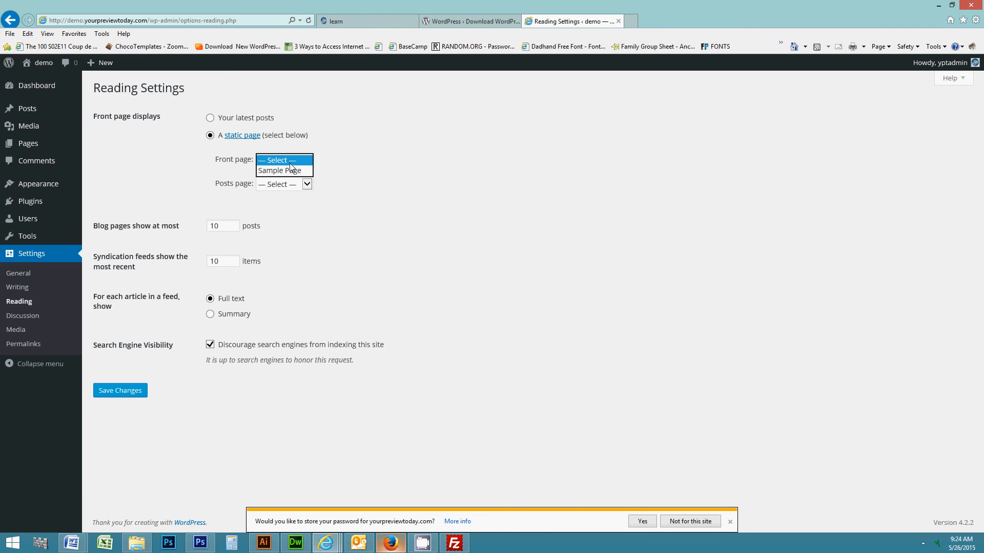
left_click(348, 173)
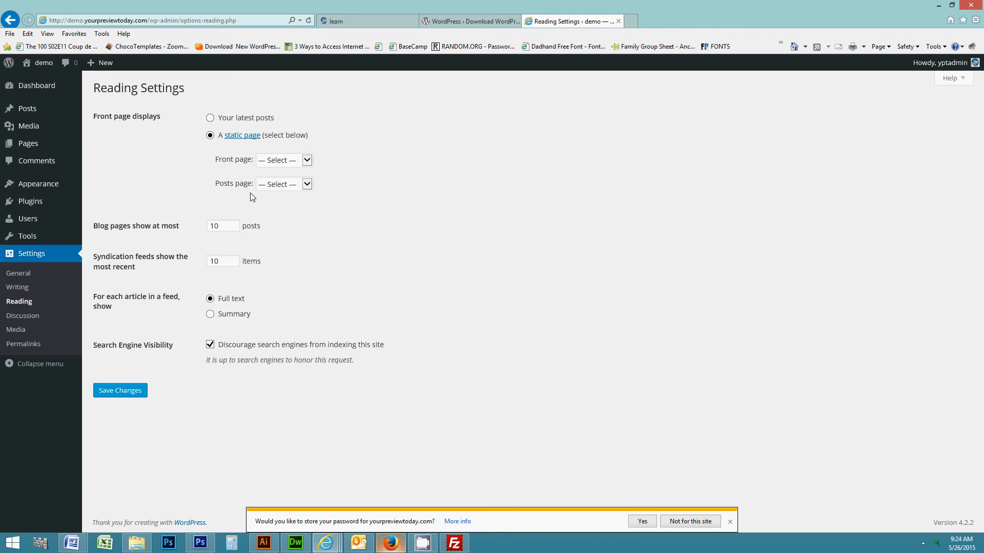
Create a new page titled 'home' under Pages > Add New and publish it.
left_click(26, 149)
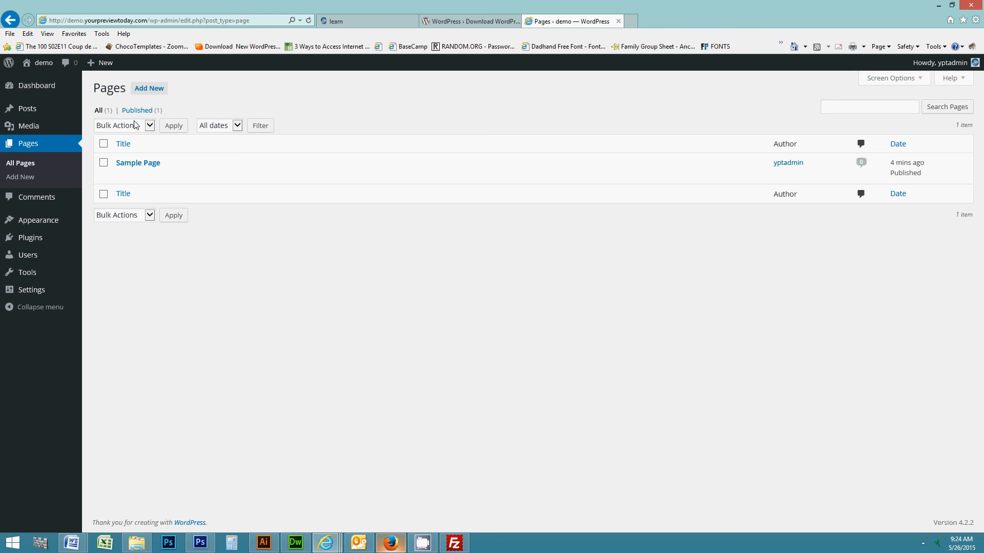
left_click(146, 90)
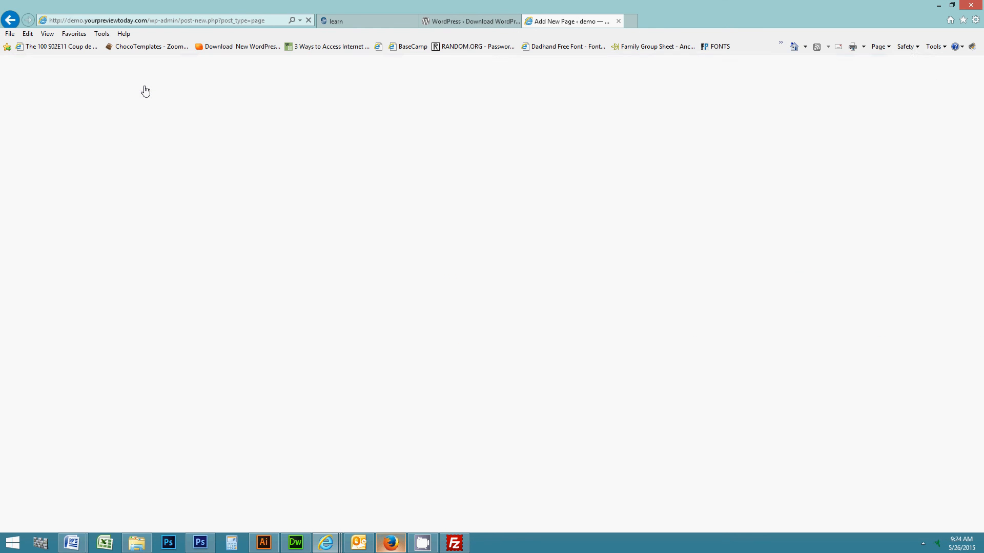
type("home")
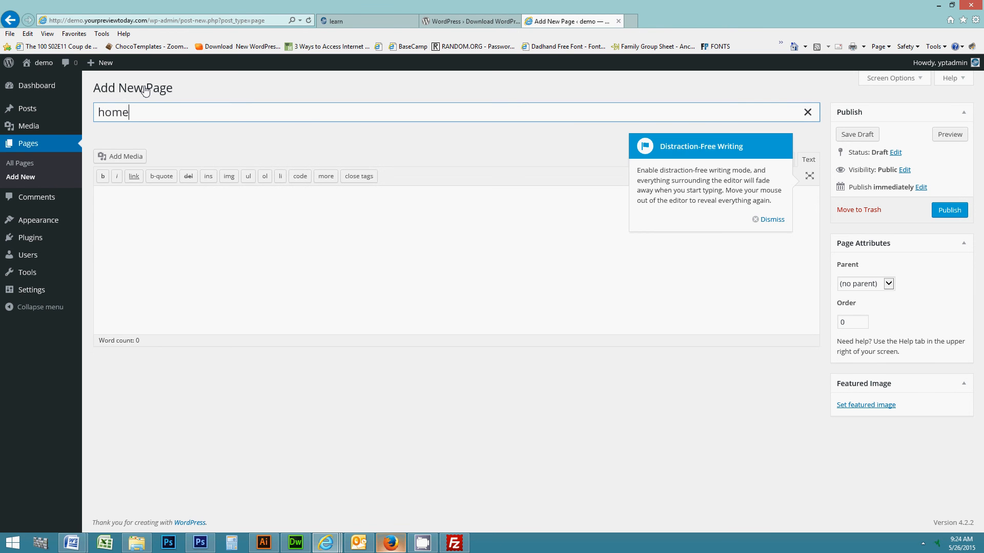
left_click(954, 212)
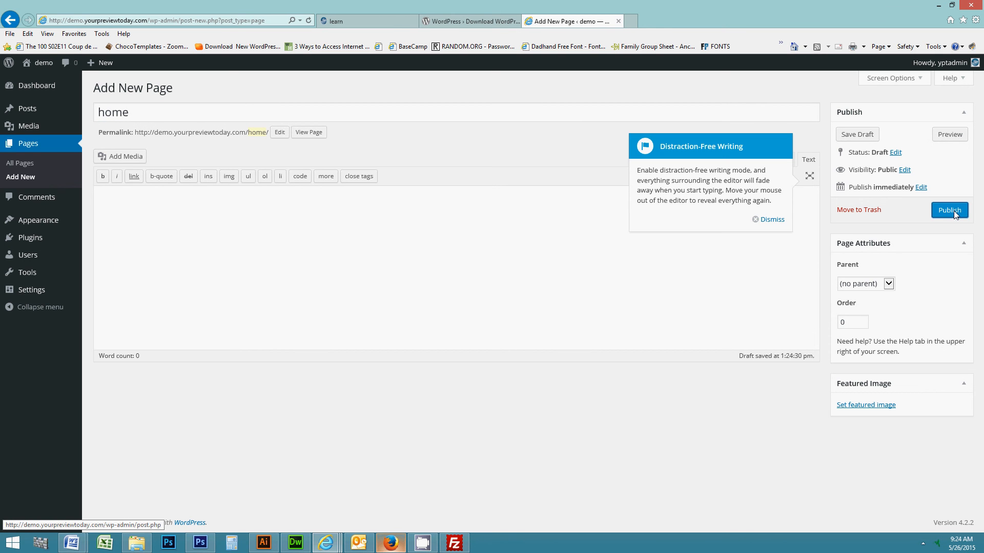
left_click(954, 212)
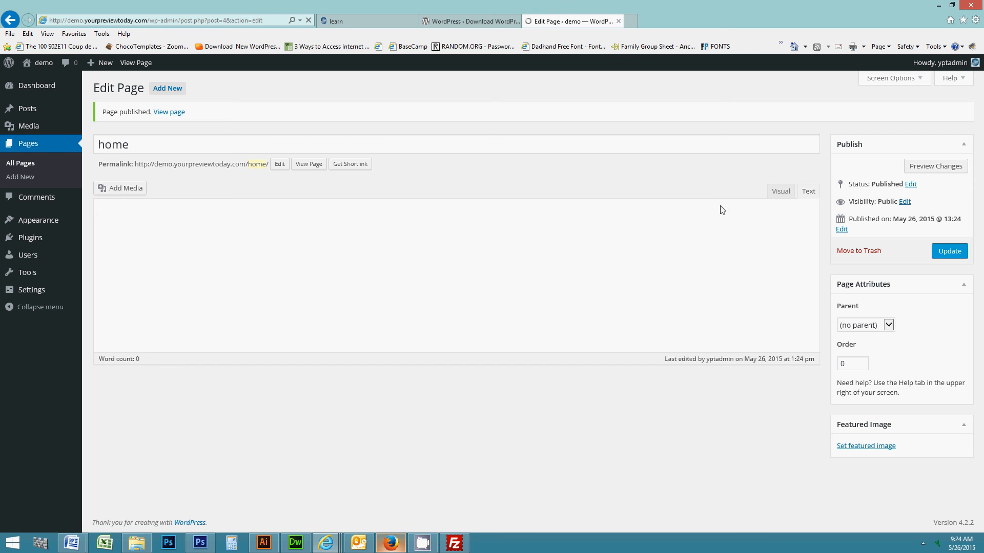
mouse_move(27, 293)
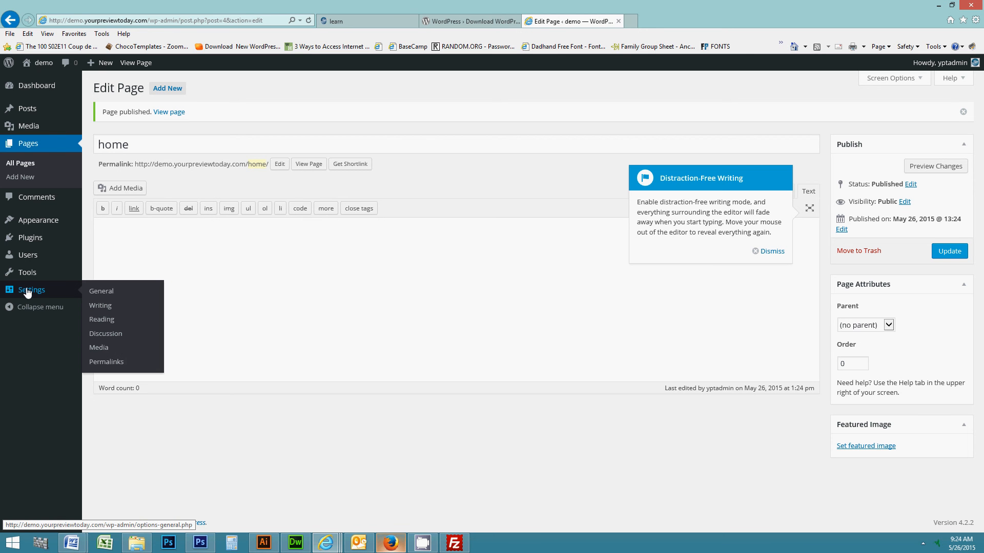
In Reading settings, set a static front page using 'home', leaving the posts page unset.
left_click(102, 321)
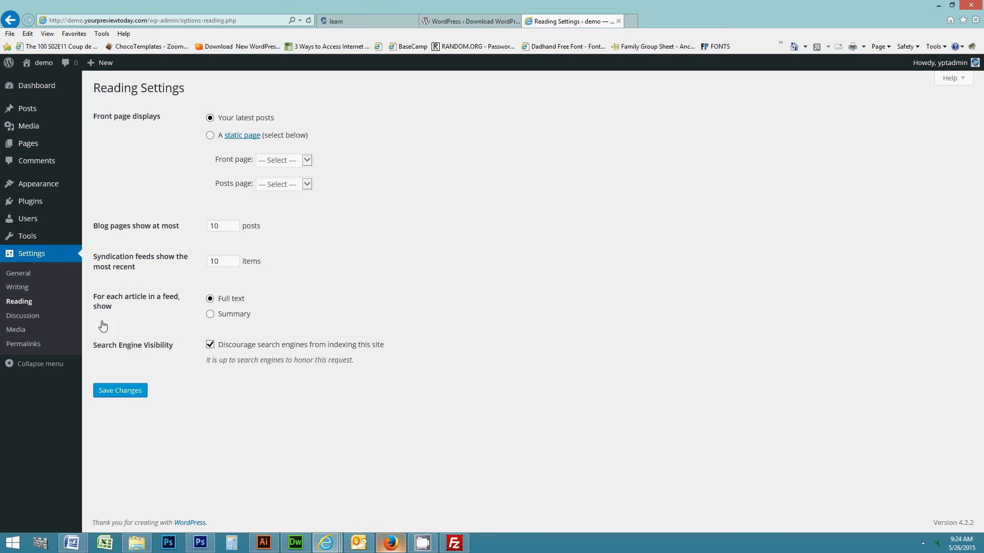
left_click(210, 136)
left_click(277, 160)
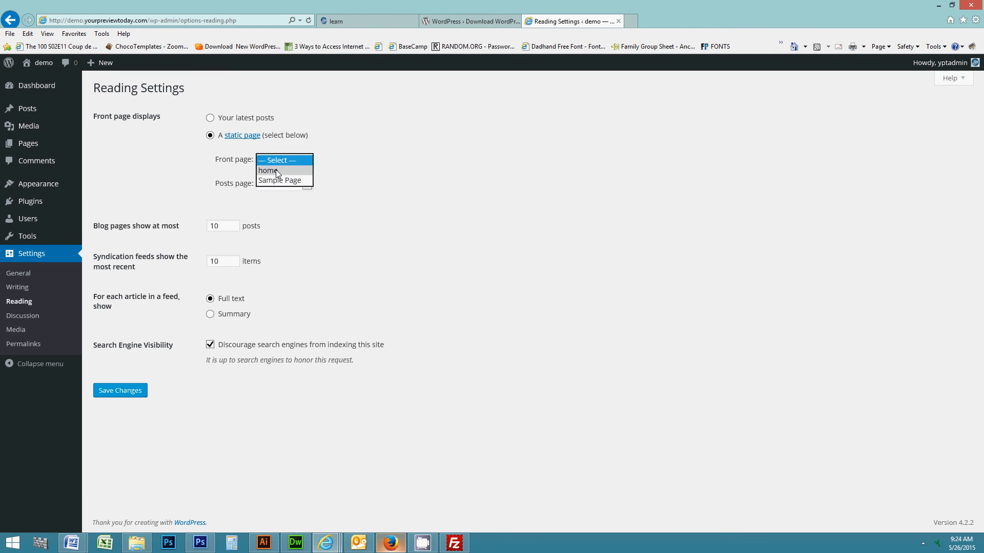
left_click(276, 170)
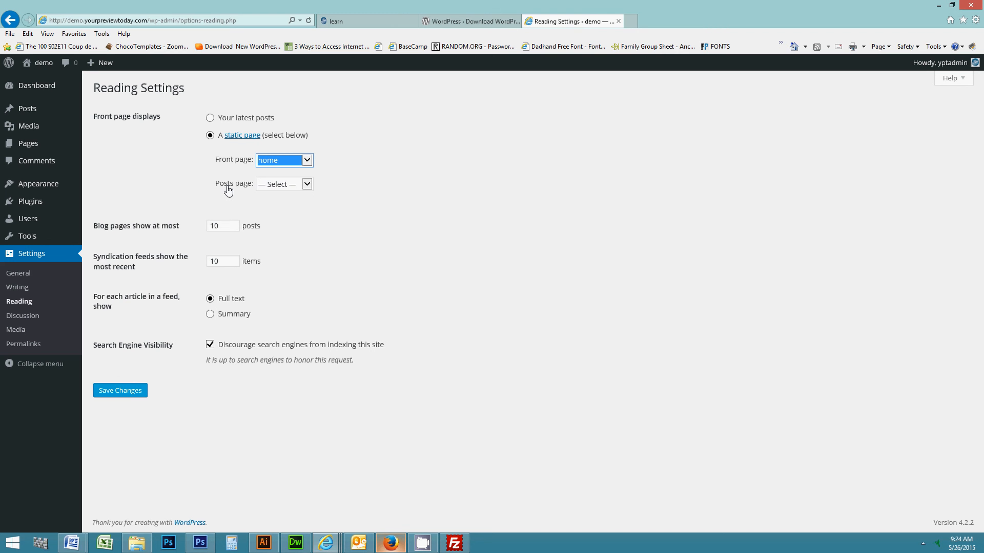
left_click(277, 187)
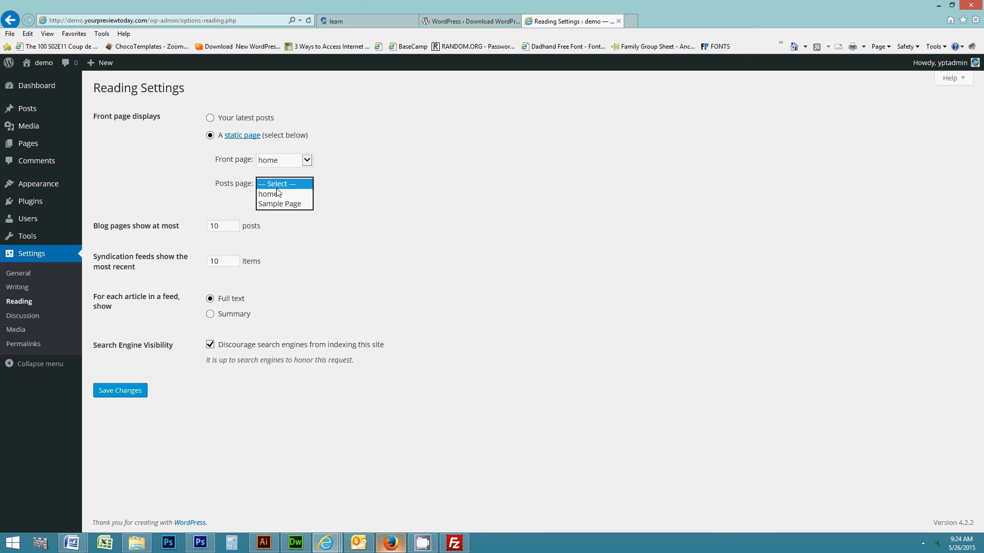
left_click(176, 180)
mouse_move(19, 147)
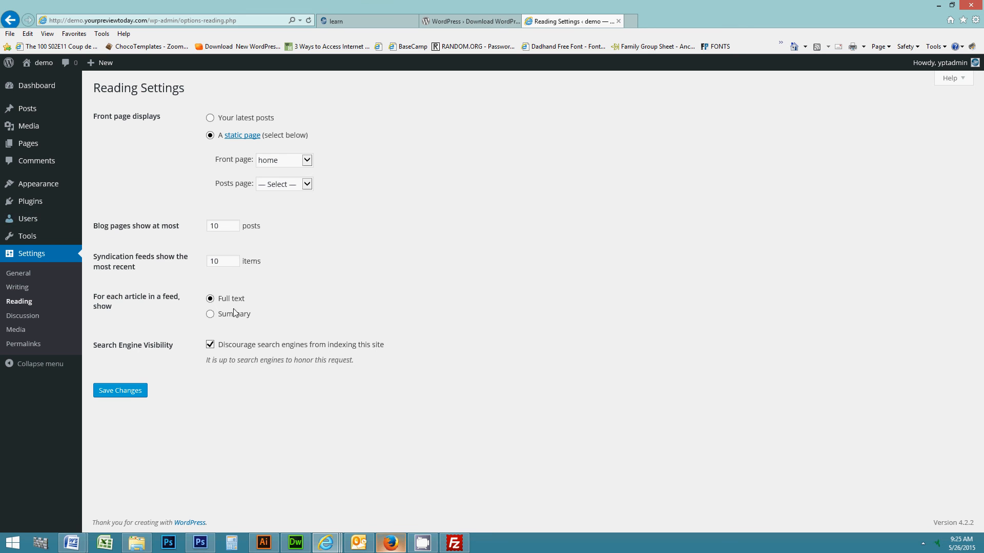
Set feed articles to show Summary and save the Reading settings.
left_click(229, 224)
left_click(229, 315)
left_click(127, 390)
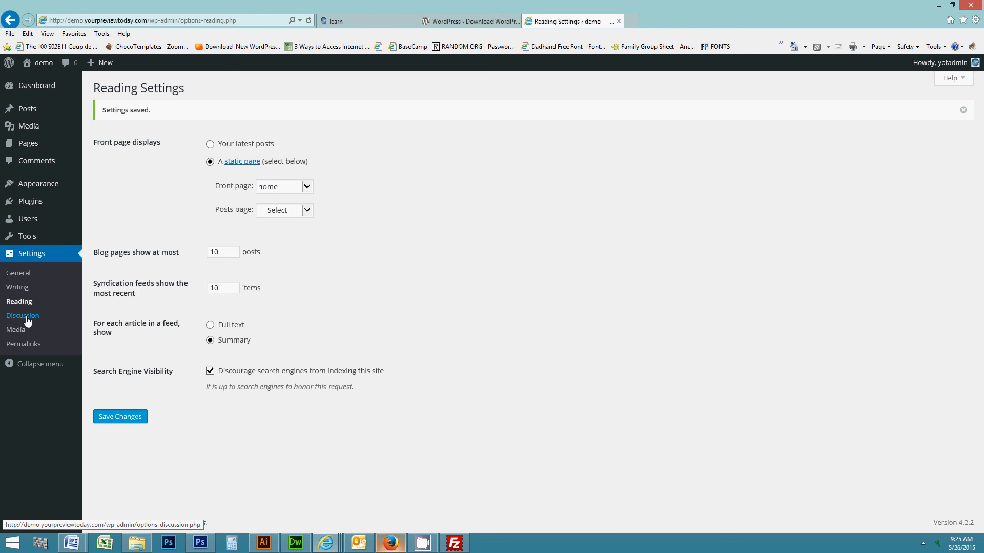
right_click(45, 66)
Open the live demo site in a new tab, confirm home is the front page, and return to Reading Settings.
left_click(72, 85)
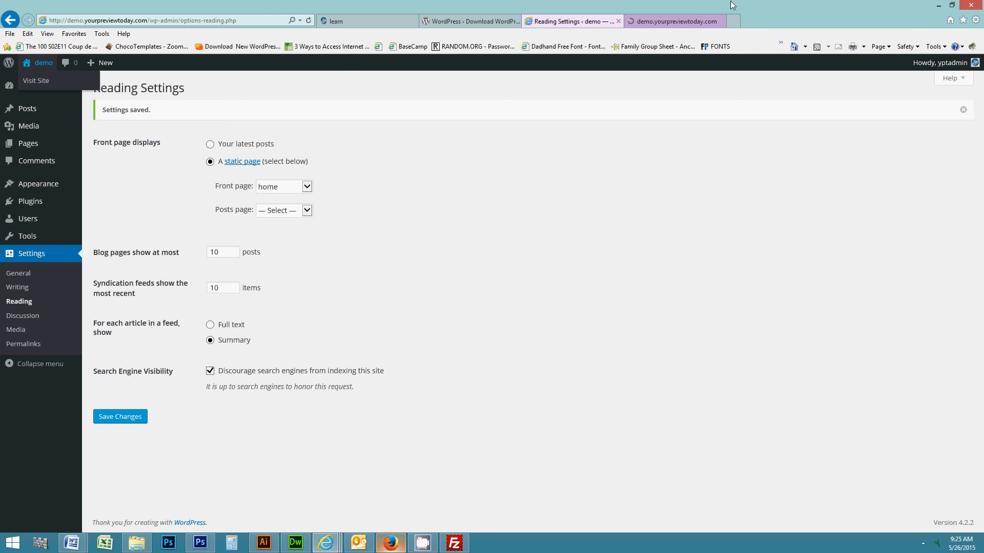
left_click(681, 19)
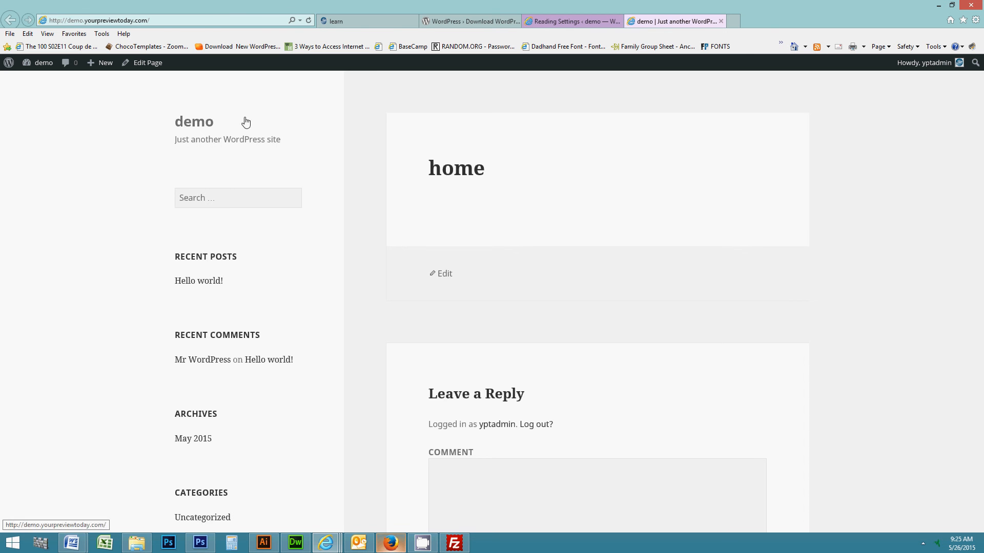
scroll(360, 348, "down", 3)
scroll(361, 351, "down", 3)
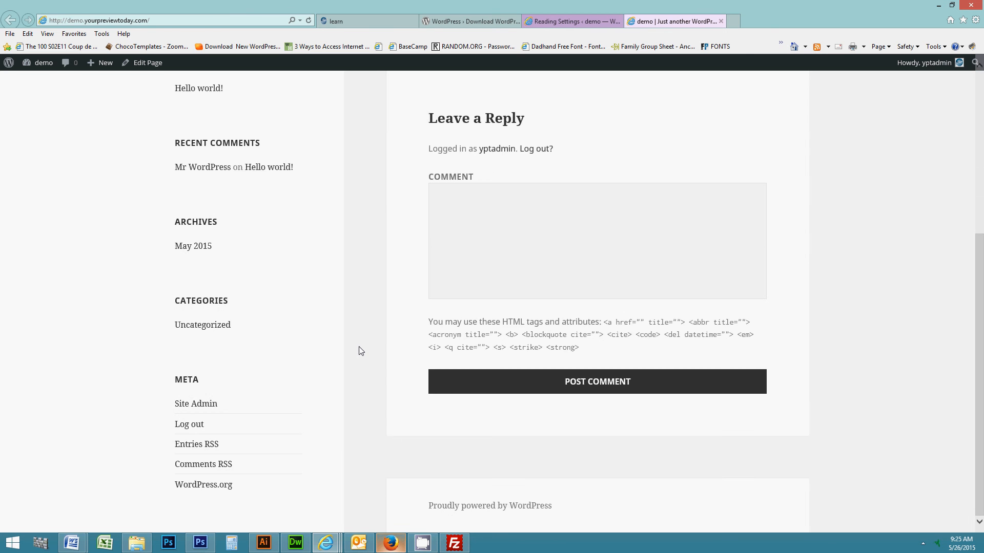
scroll(359, 350, "up", 4)
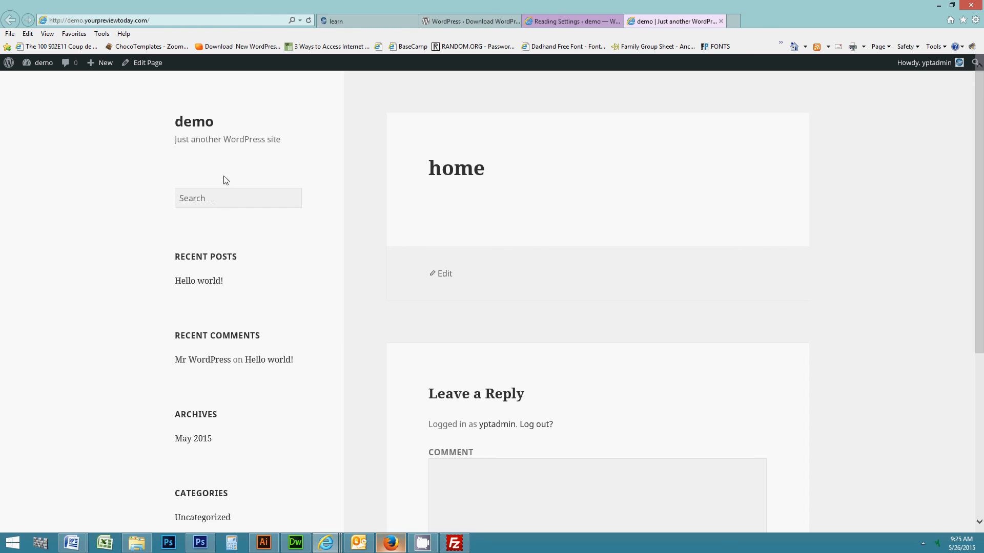
mouse_move(35, 73)
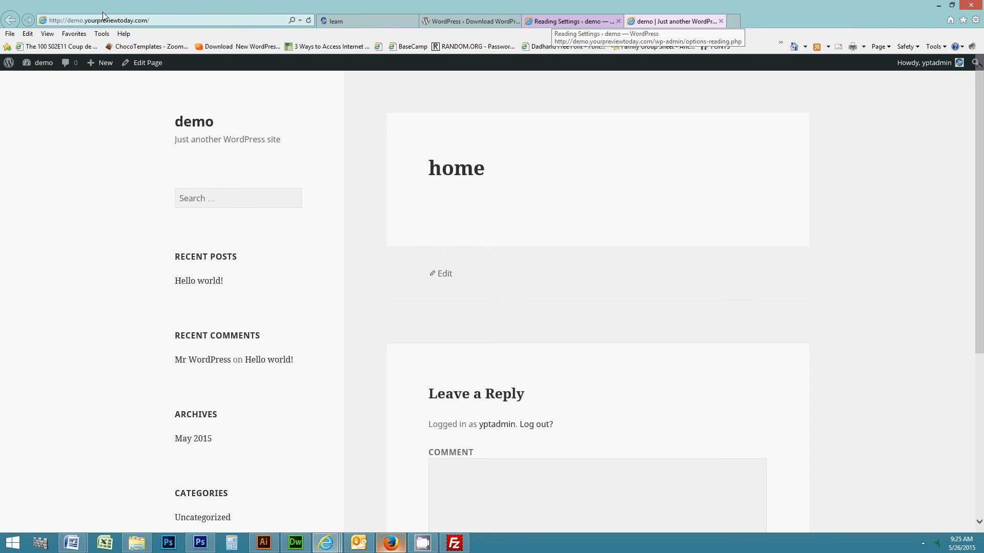
left_click(553, 22)
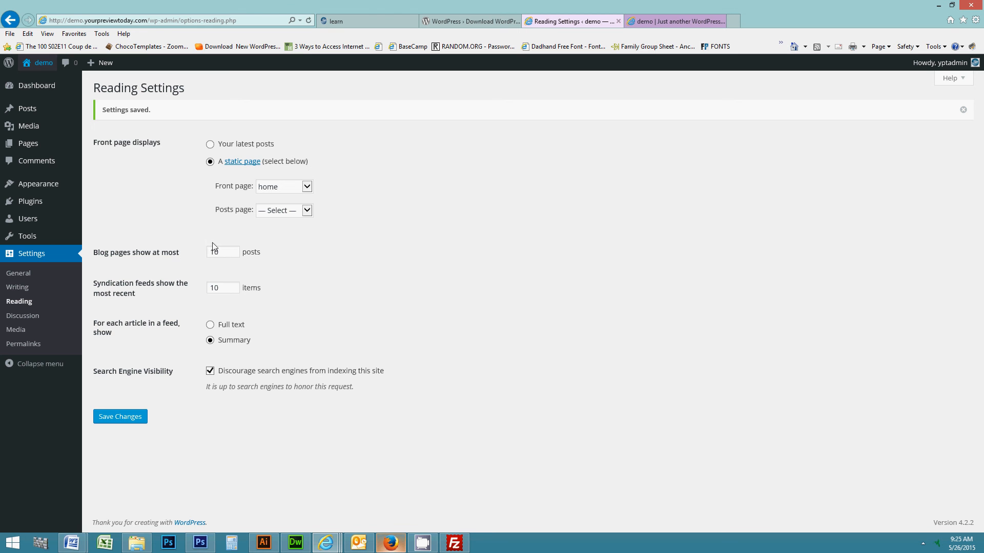
Open the Sample Page from the Pages list and view it on the live site.
left_click(29, 148)
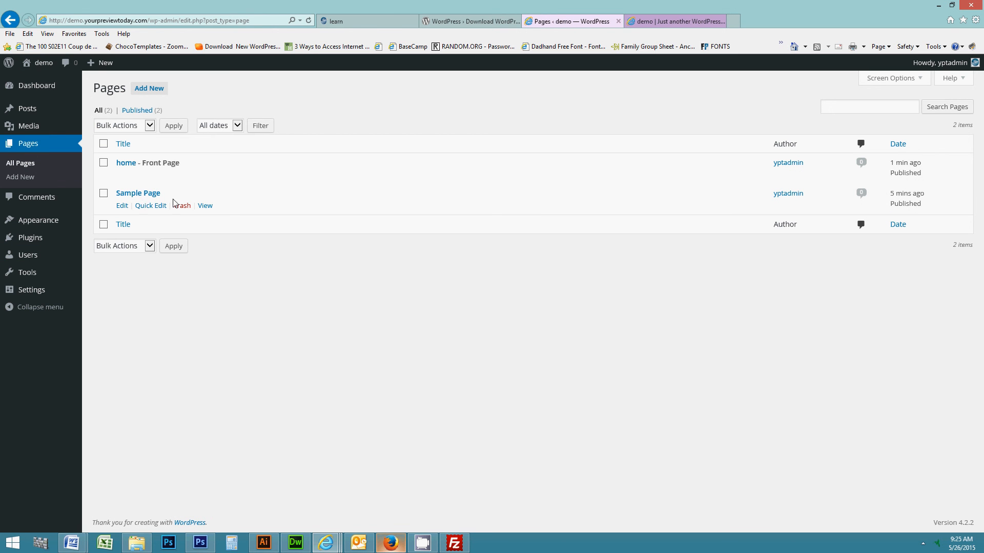
left_click(144, 195)
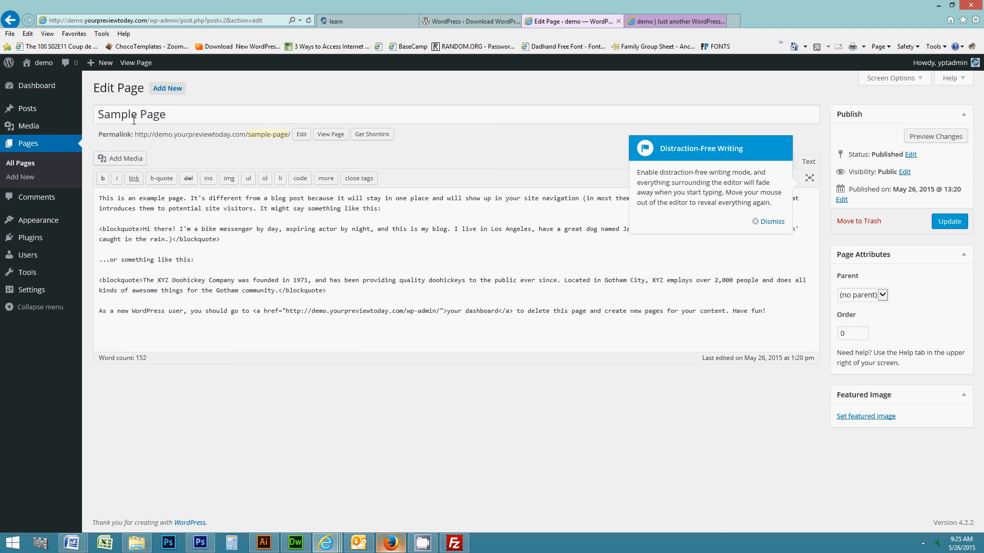
left_click(136, 63)
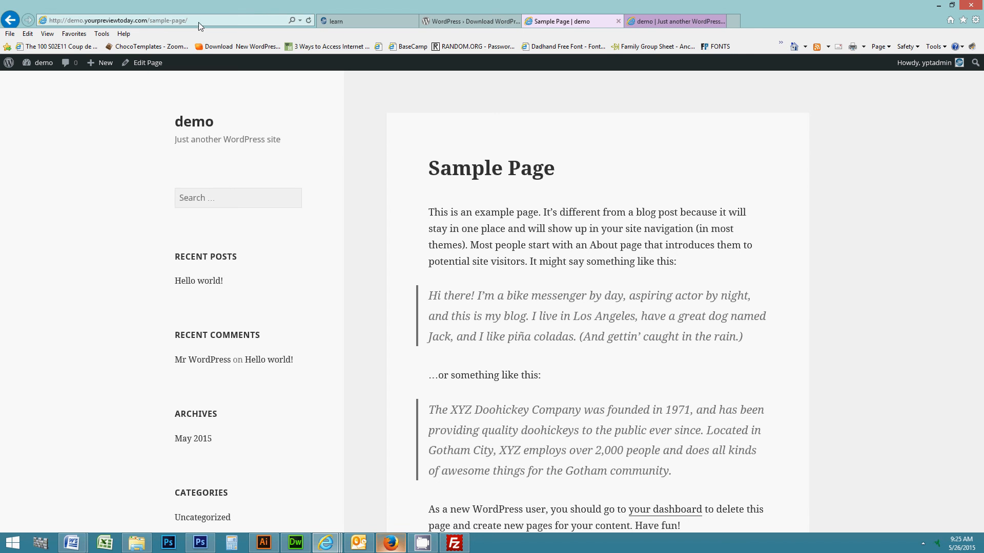
Check the Sample Page's web address ending in sample-page/, then return to the admin Dashboard.
left_click(162, 21)
left_click_drag(154, 21, 202, 19)
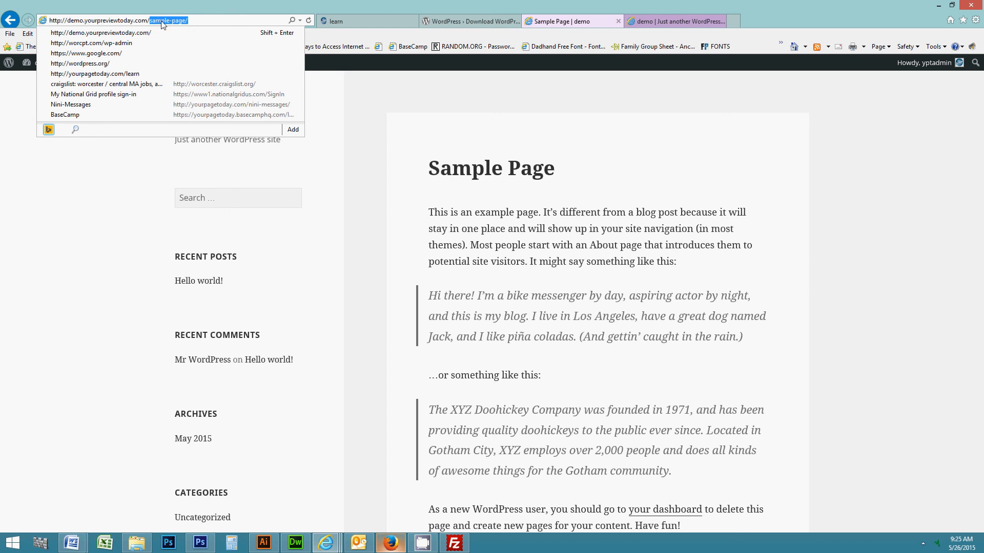
left_click(164, 23)
triple_click(208, 23)
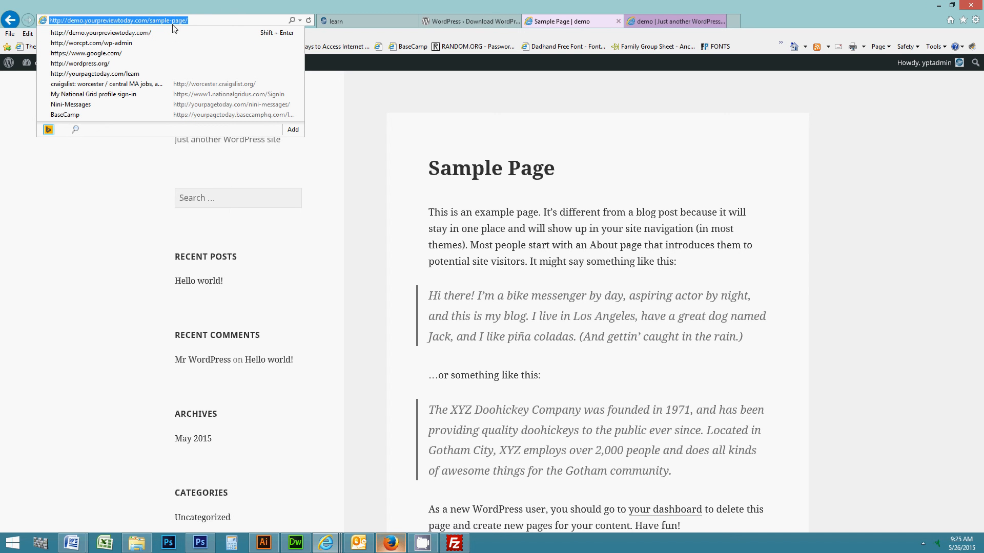
key("ctrl+c")
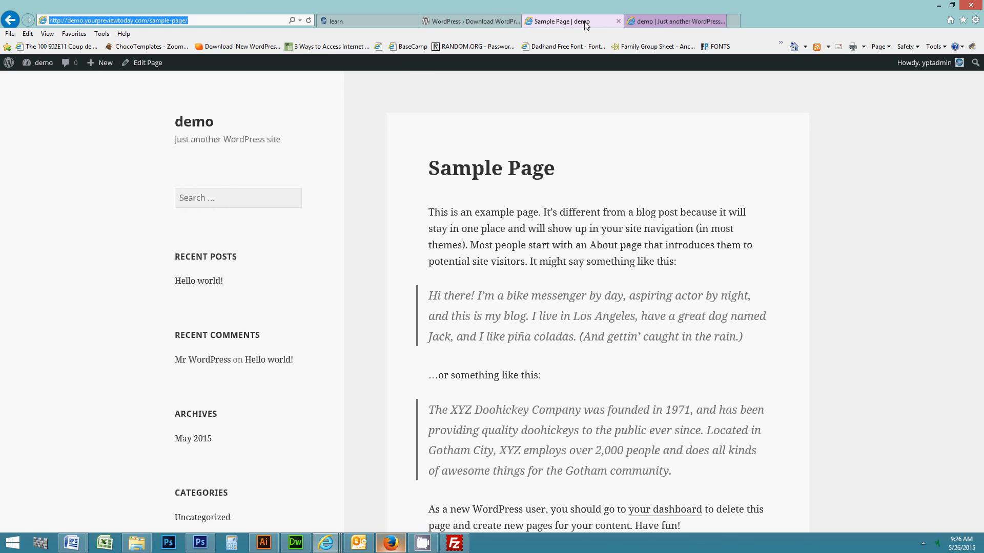
left_click(480, 23)
left_click(563, 21)
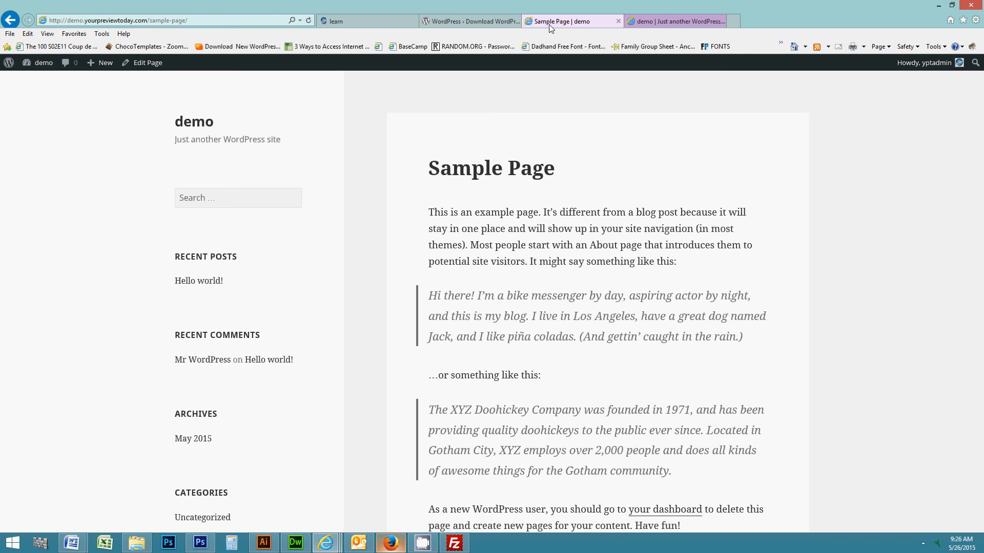
left_click(39, 77)
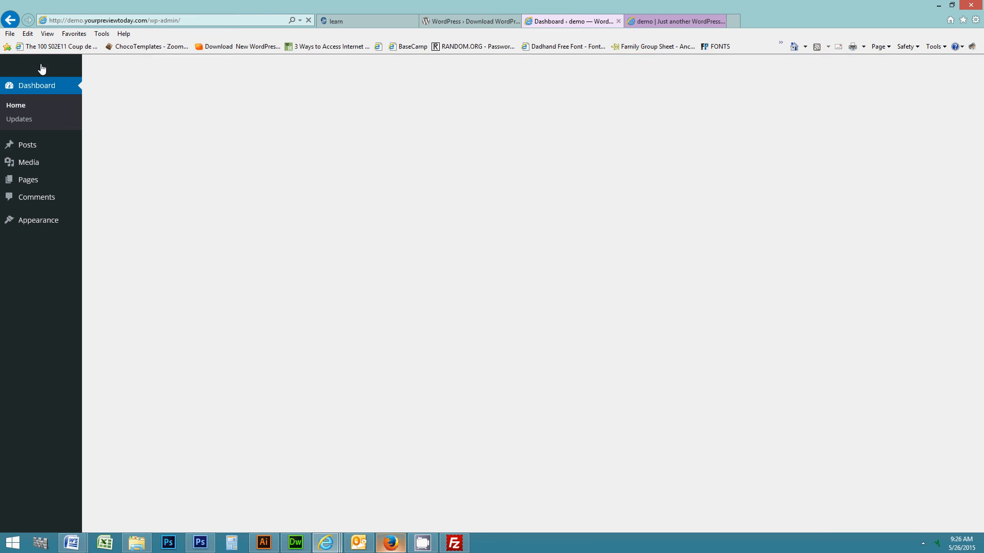
mouse_move(29, 297)
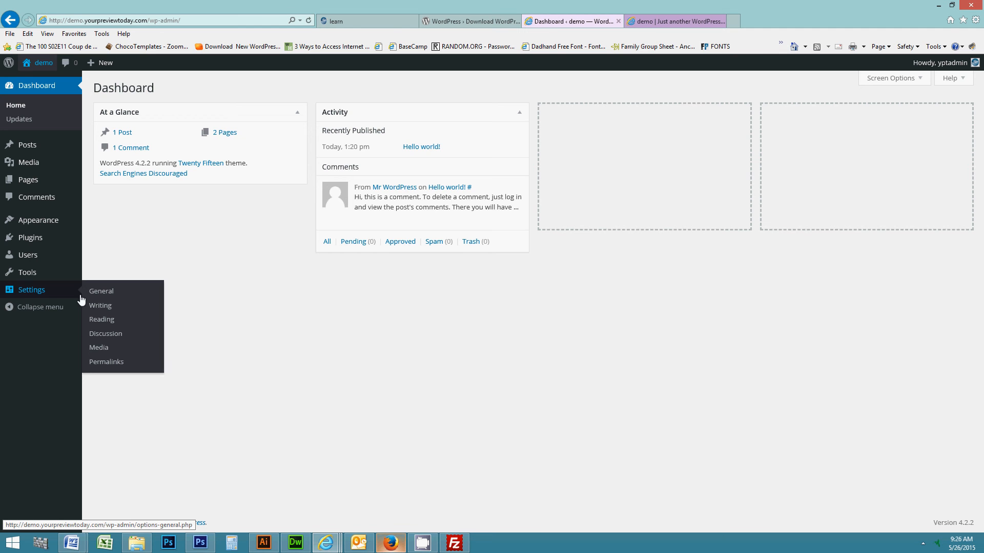
Switch the permalink structure to Post name (/%postname%/) and save the changes.
left_click(106, 362)
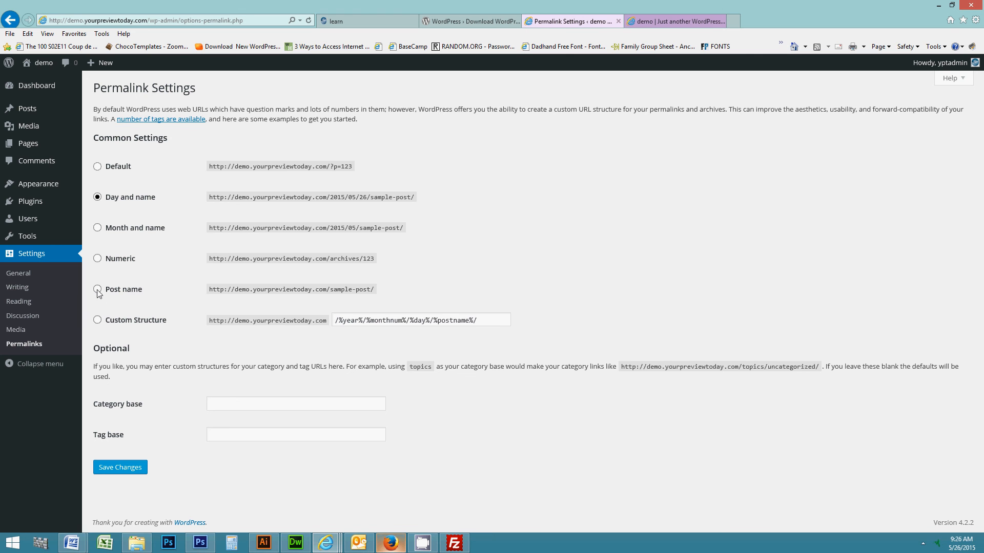
left_click(97, 290)
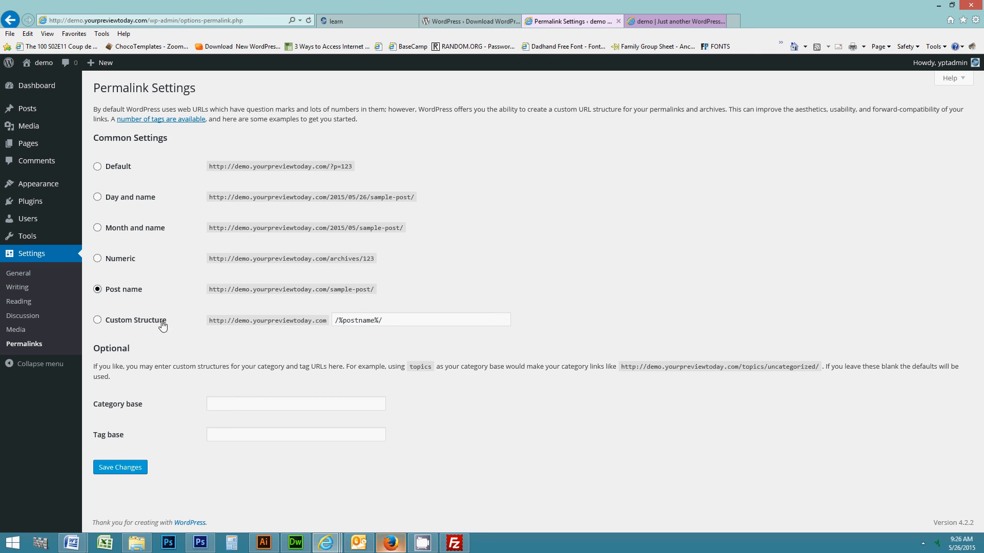
left_click(124, 326)
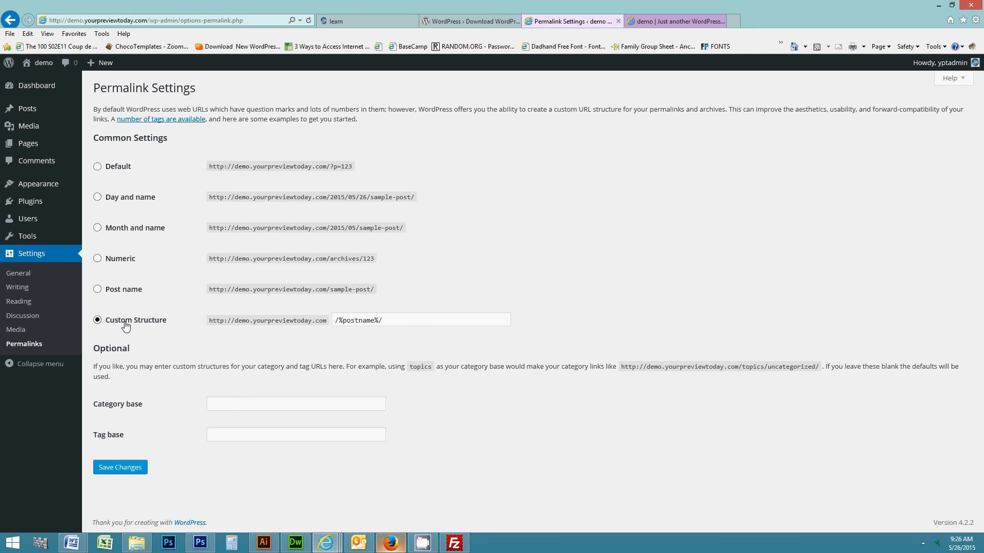
left_click(129, 467)
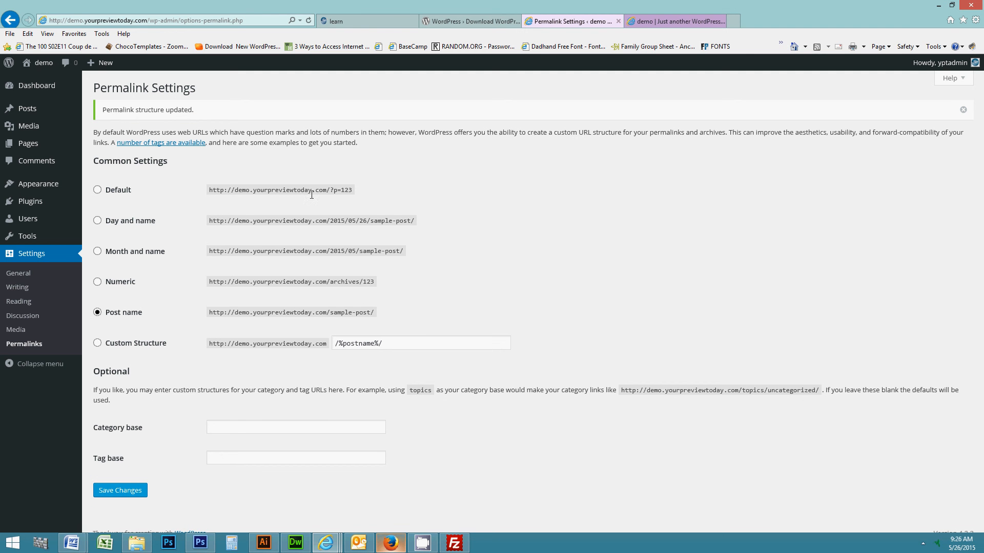
Inspect the Post name example address ending in sample-post/.
left_click_drag(209, 189, 351, 189)
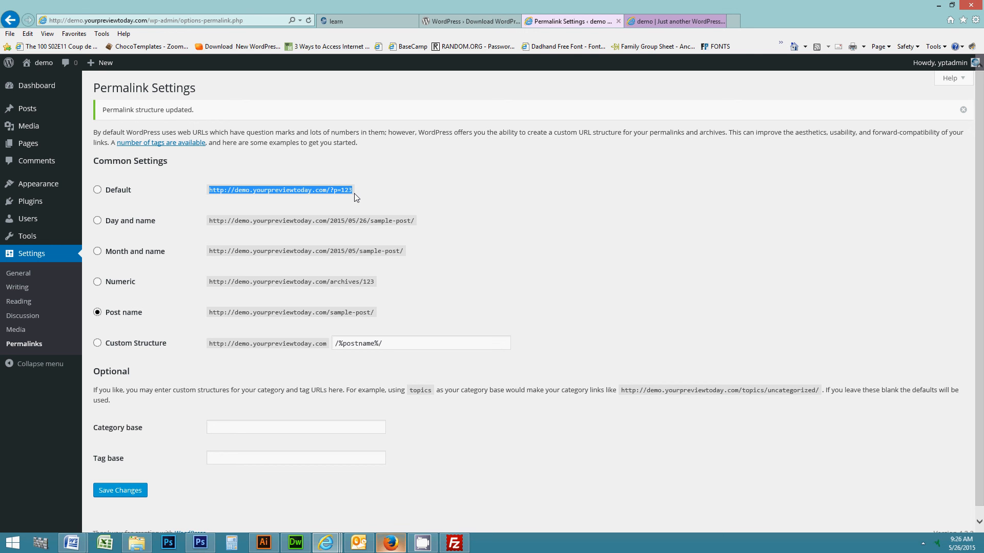
left_click(333, 314)
left_click_drag(333, 313, 387, 320)
left_click(387, 320)
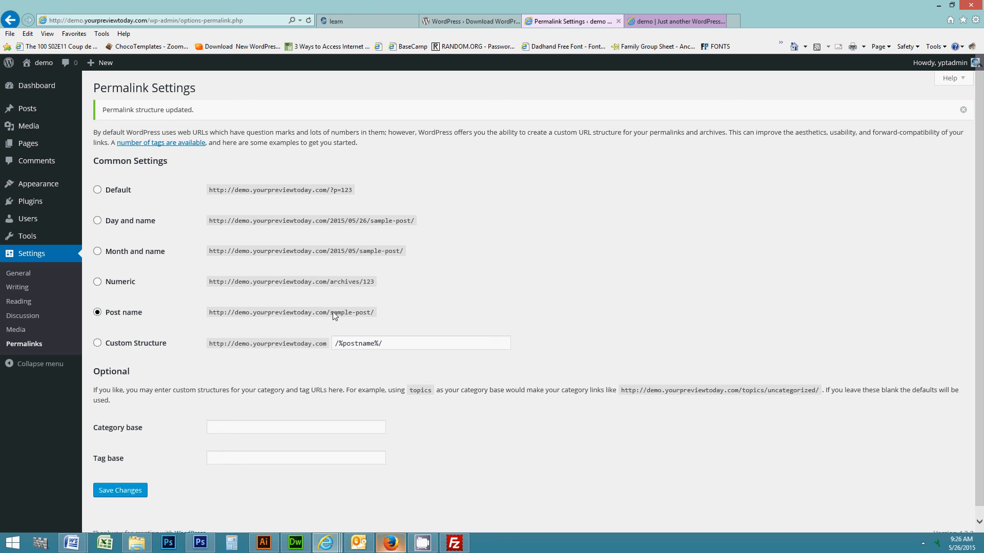
left_click_drag(332, 313, 371, 313)
Go to the Discussion page under Settings in the admin menu.
left_click(29, 319)
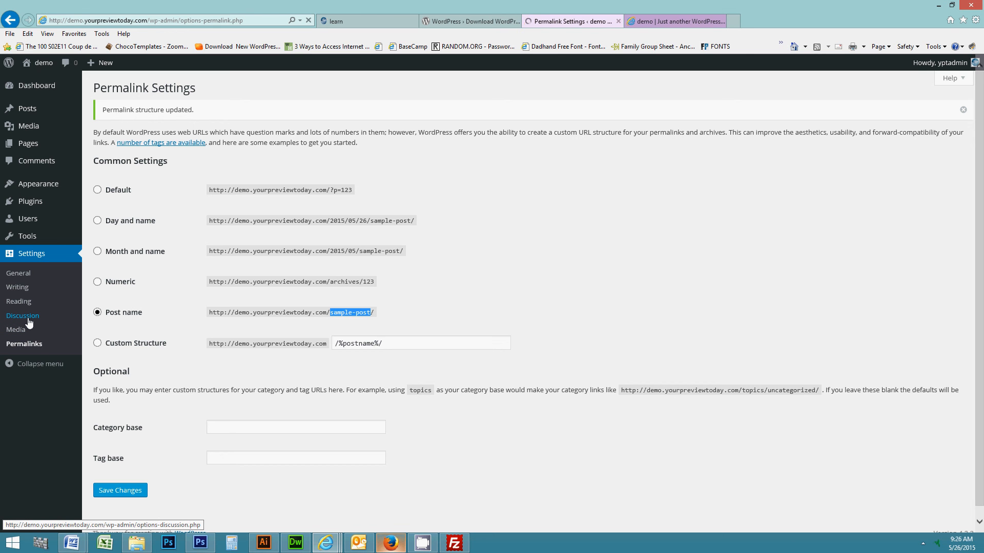